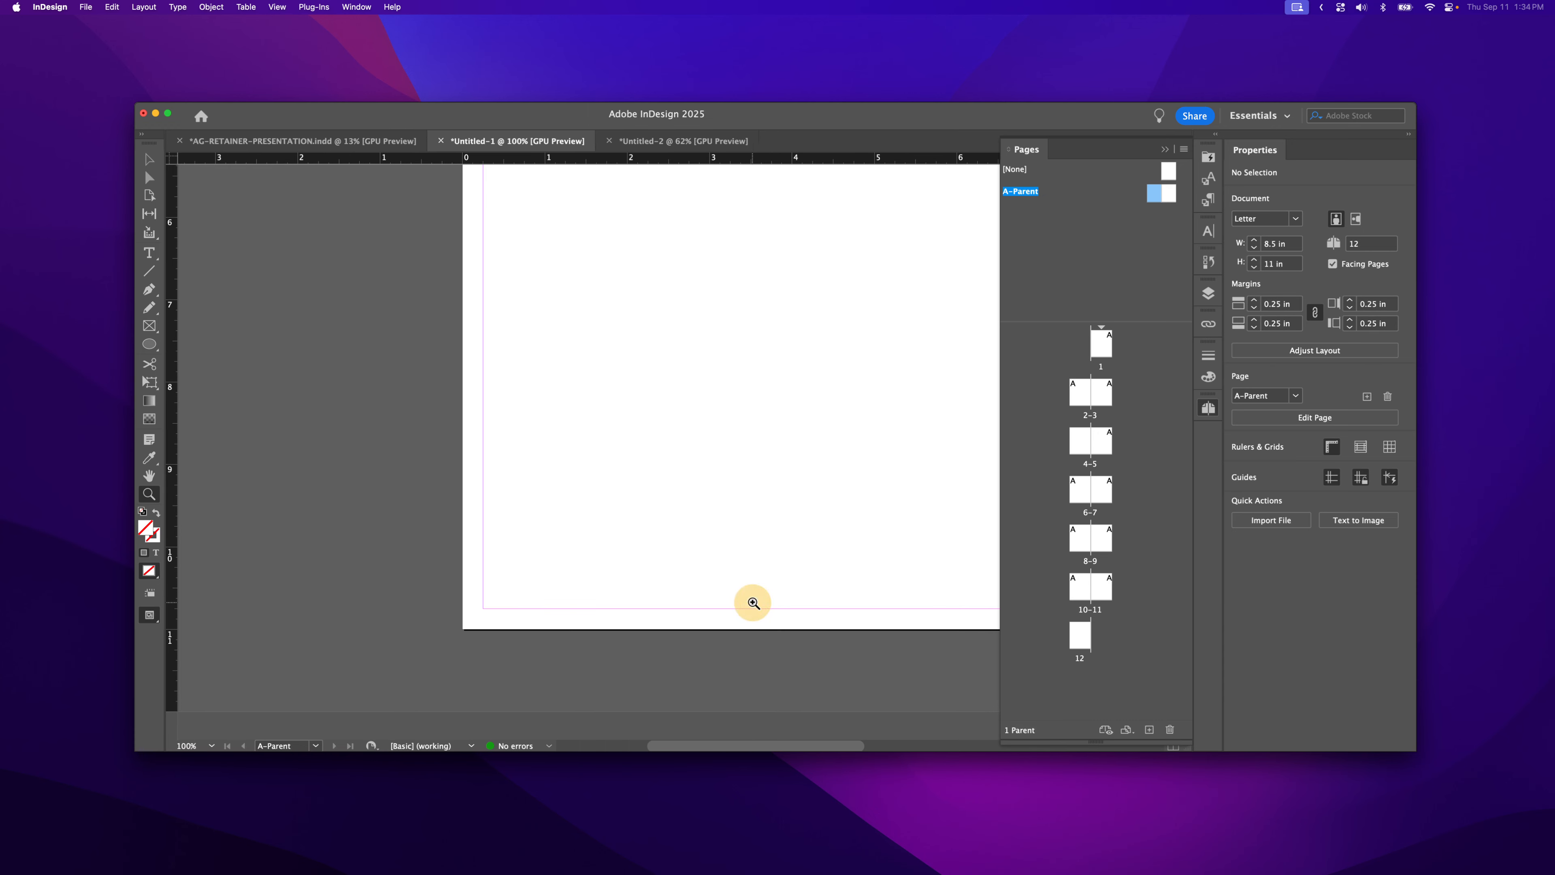
- Zoom in to 100% on the footer area at the bottom of the A-Parent left page
{"action": "left_click_drag", "start_coordinate": [746, 601], "coordinate": [550, 550]}
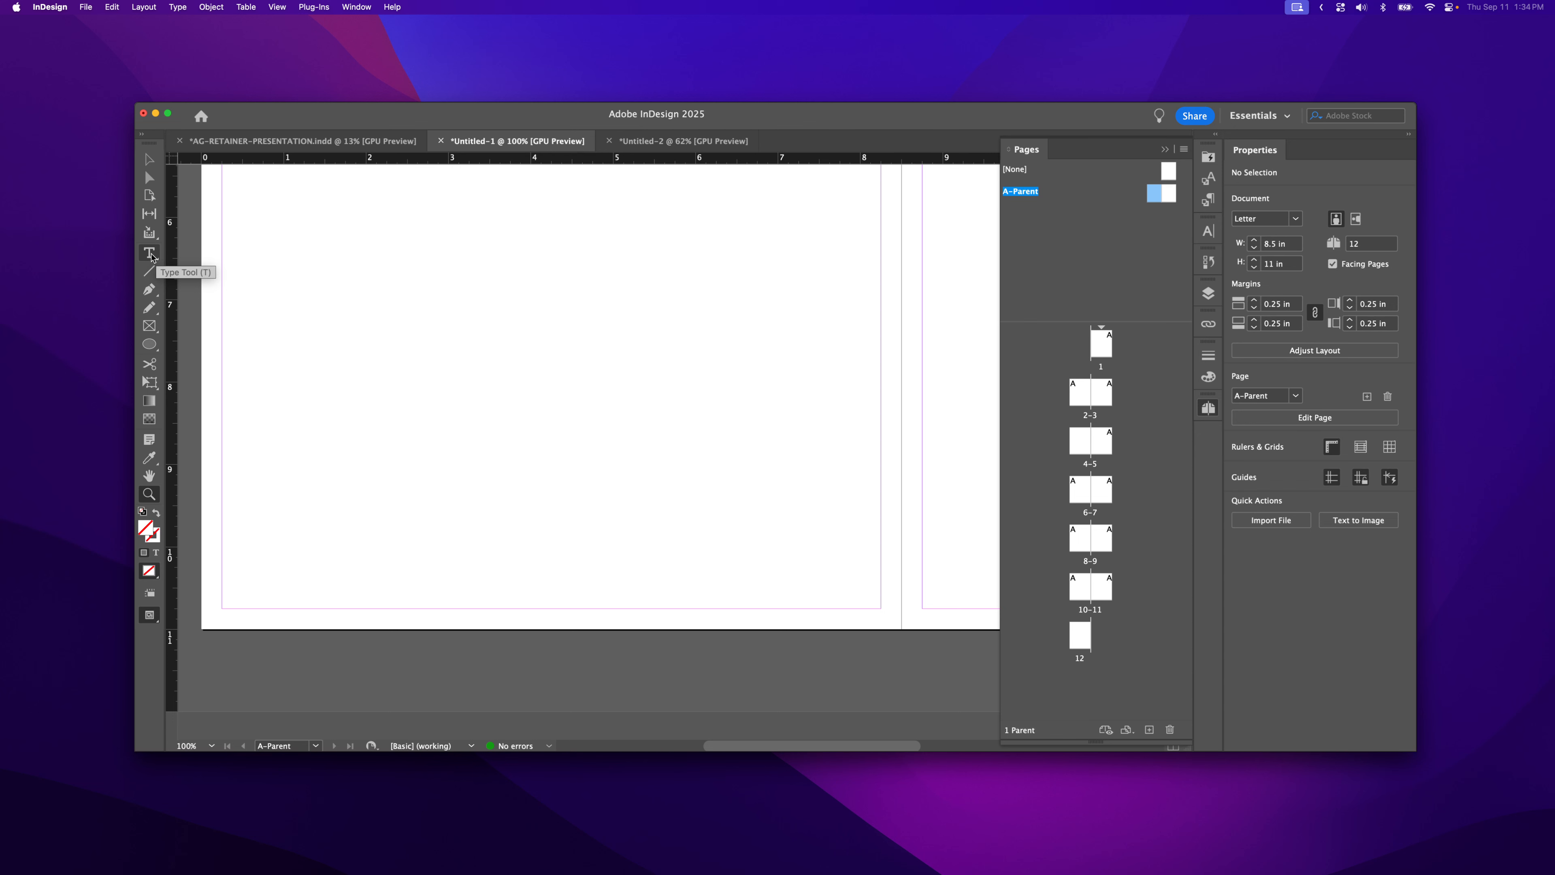
- Draw a small empty text frame in the lower-left margin of the A-Parent left page
{"action": "left_click", "coordinate": [150, 255]}
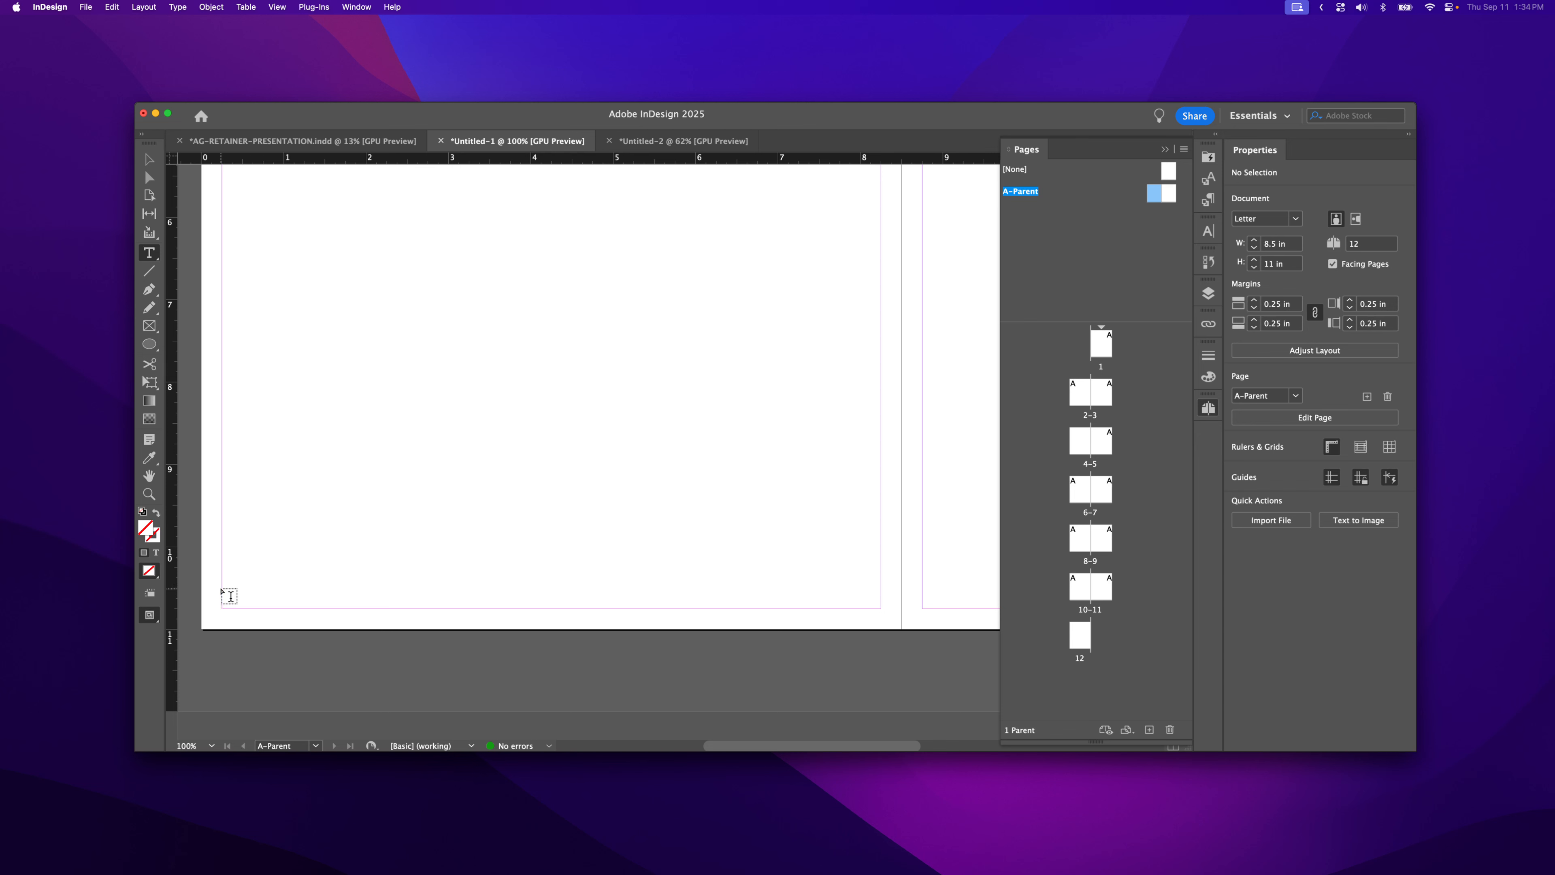
{"action": "left_click_drag", "start_coordinate": [223, 586], "coordinate": [360, 608]}
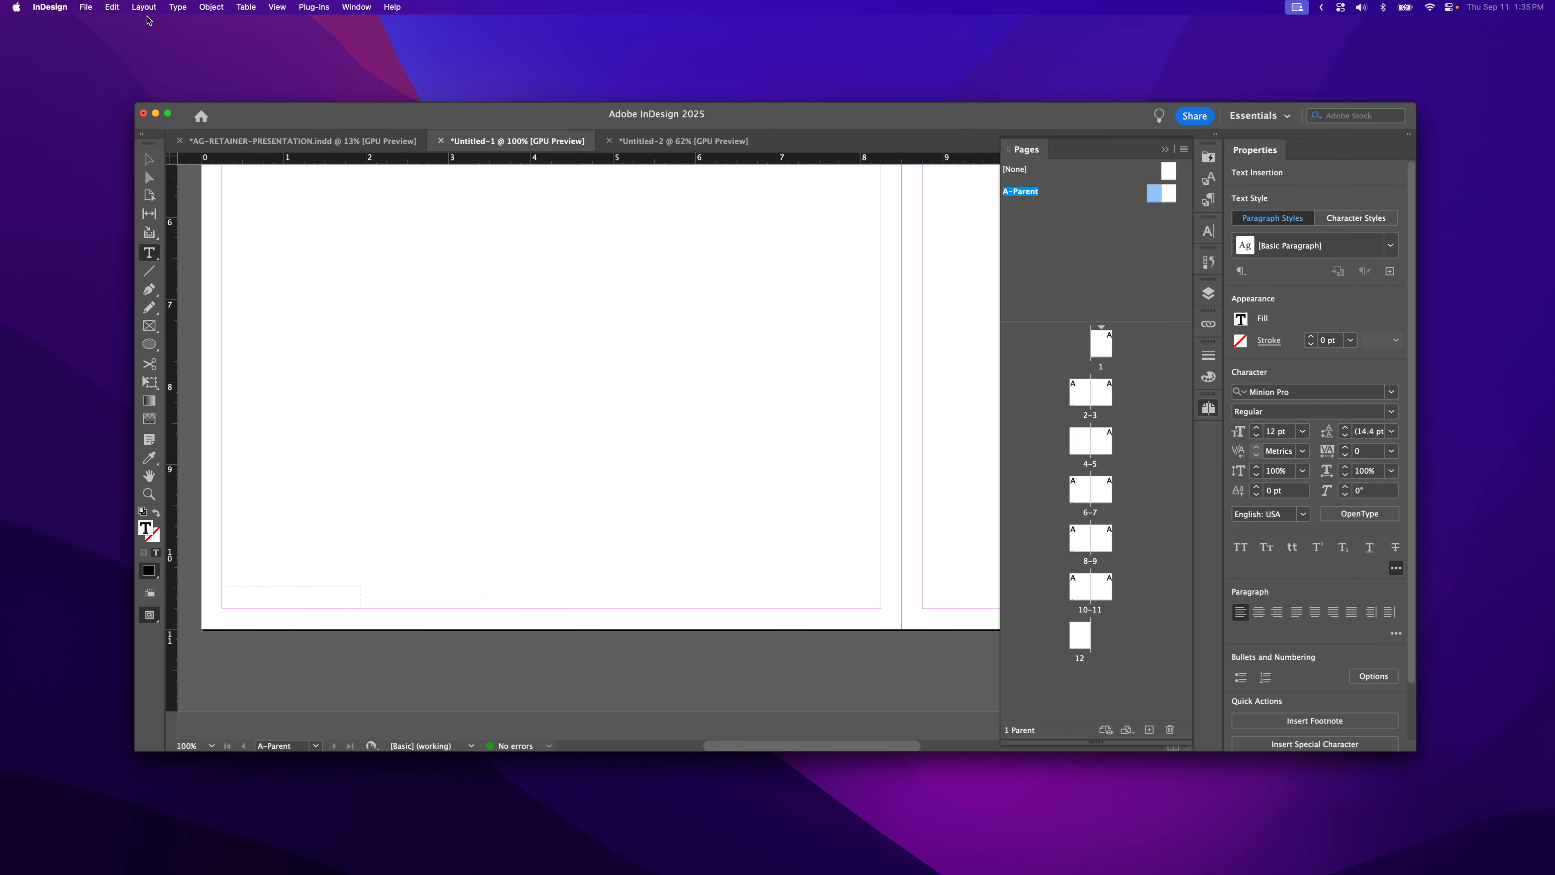
- Insert a Current Page Number marker, displayed as 'A', into the left footer frame
{"action": "left_click", "coordinate": [177, 7]}
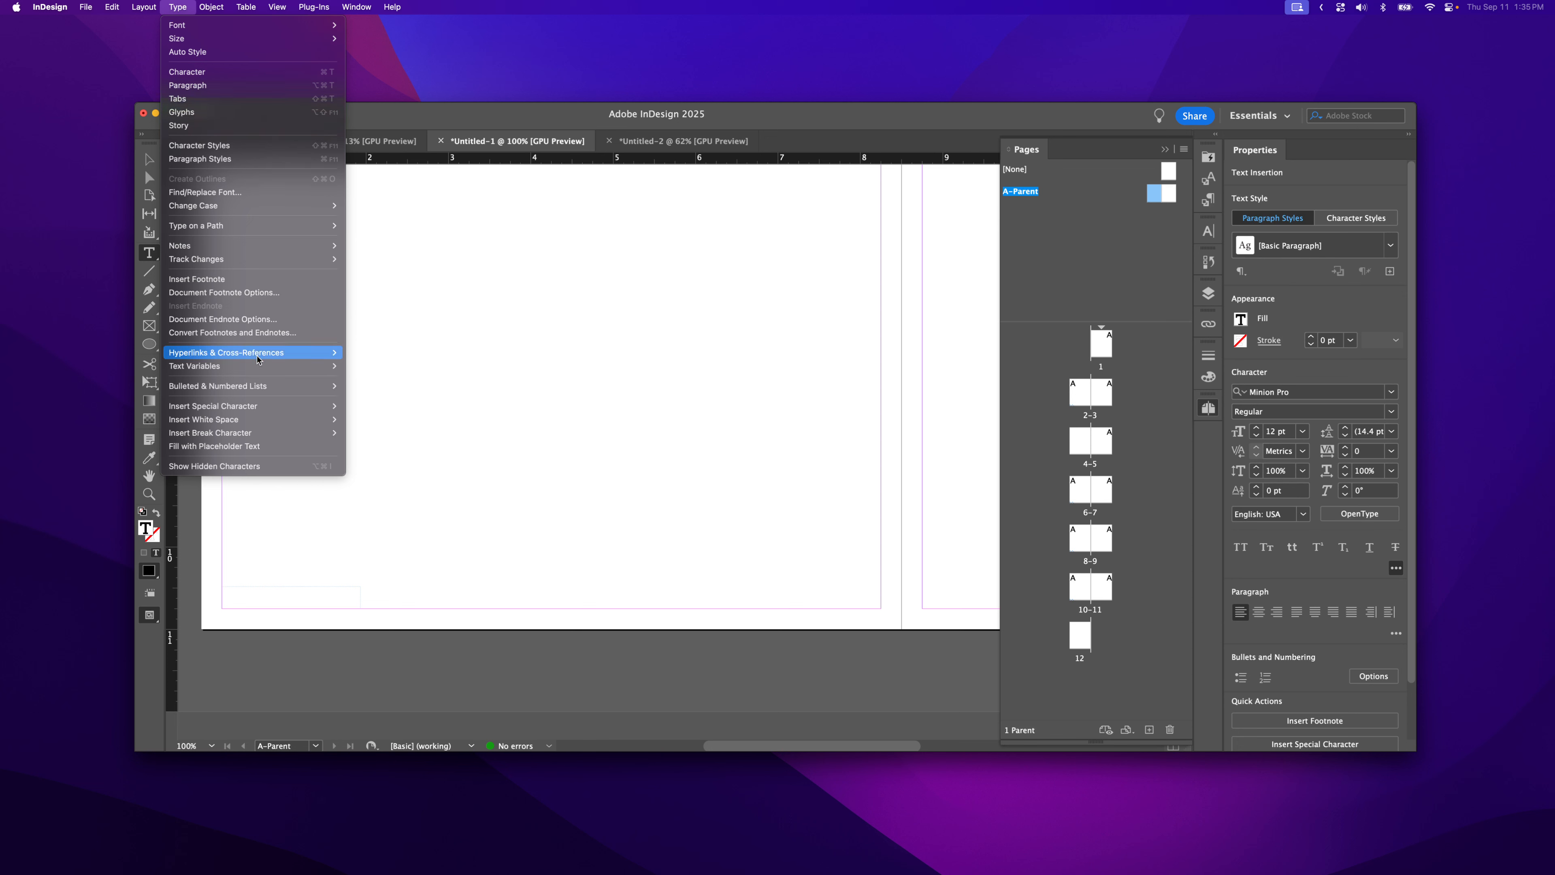
{"action": "mouse_move", "coordinate": [276, 405]}
{"action": "mouse_move", "coordinate": [403, 419]}
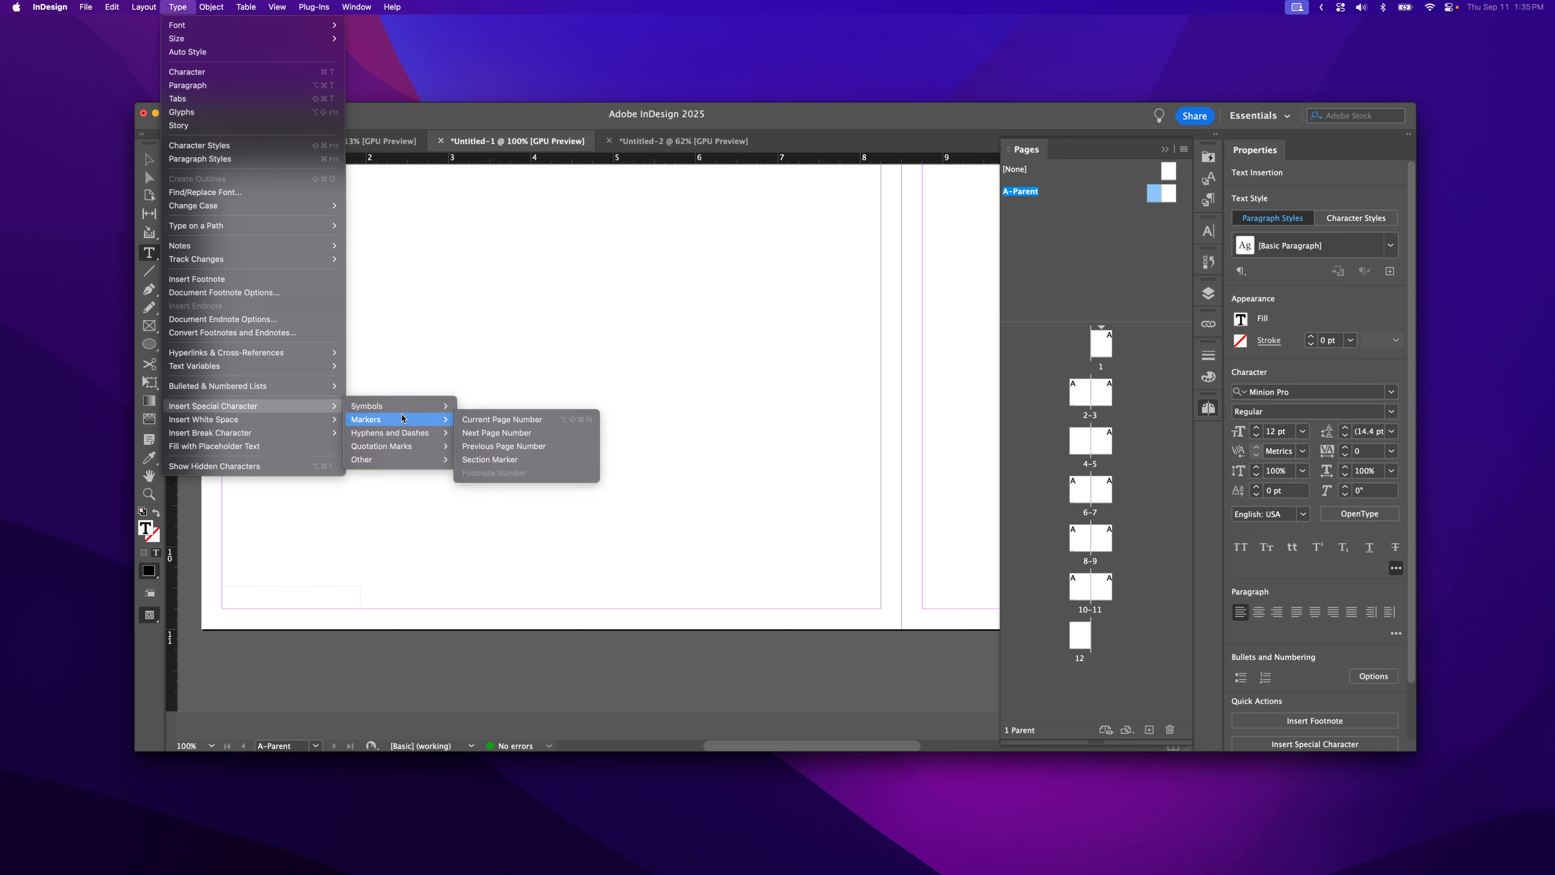
{"action": "left_click", "coordinate": [483, 420]}
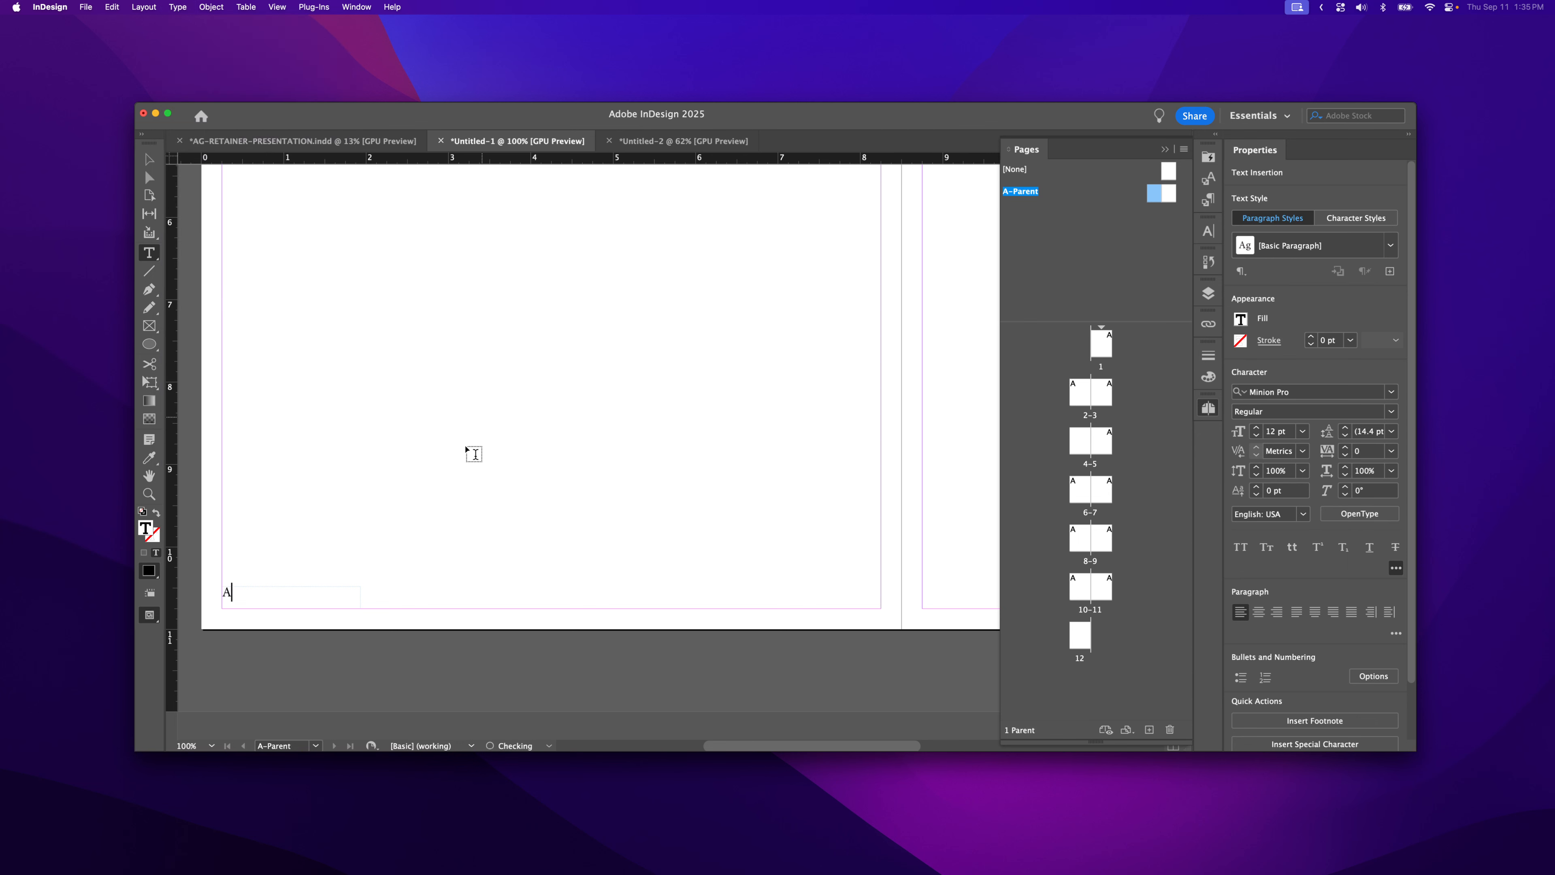
{"action": "left_click", "coordinate": [225, 596]}
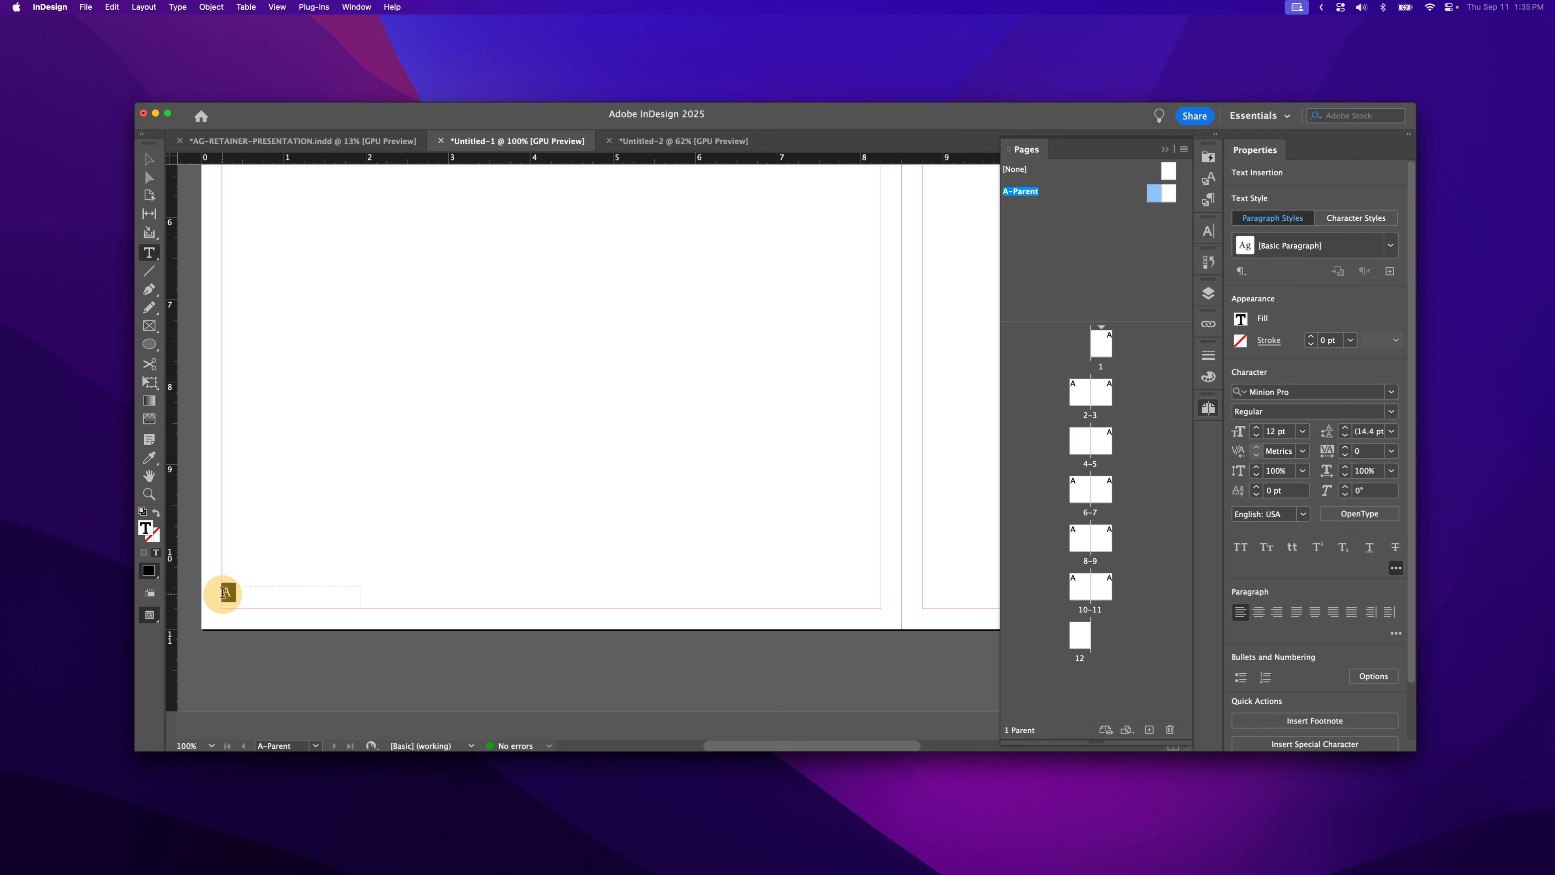
{"action": "left_click", "coordinate": [291, 595]}
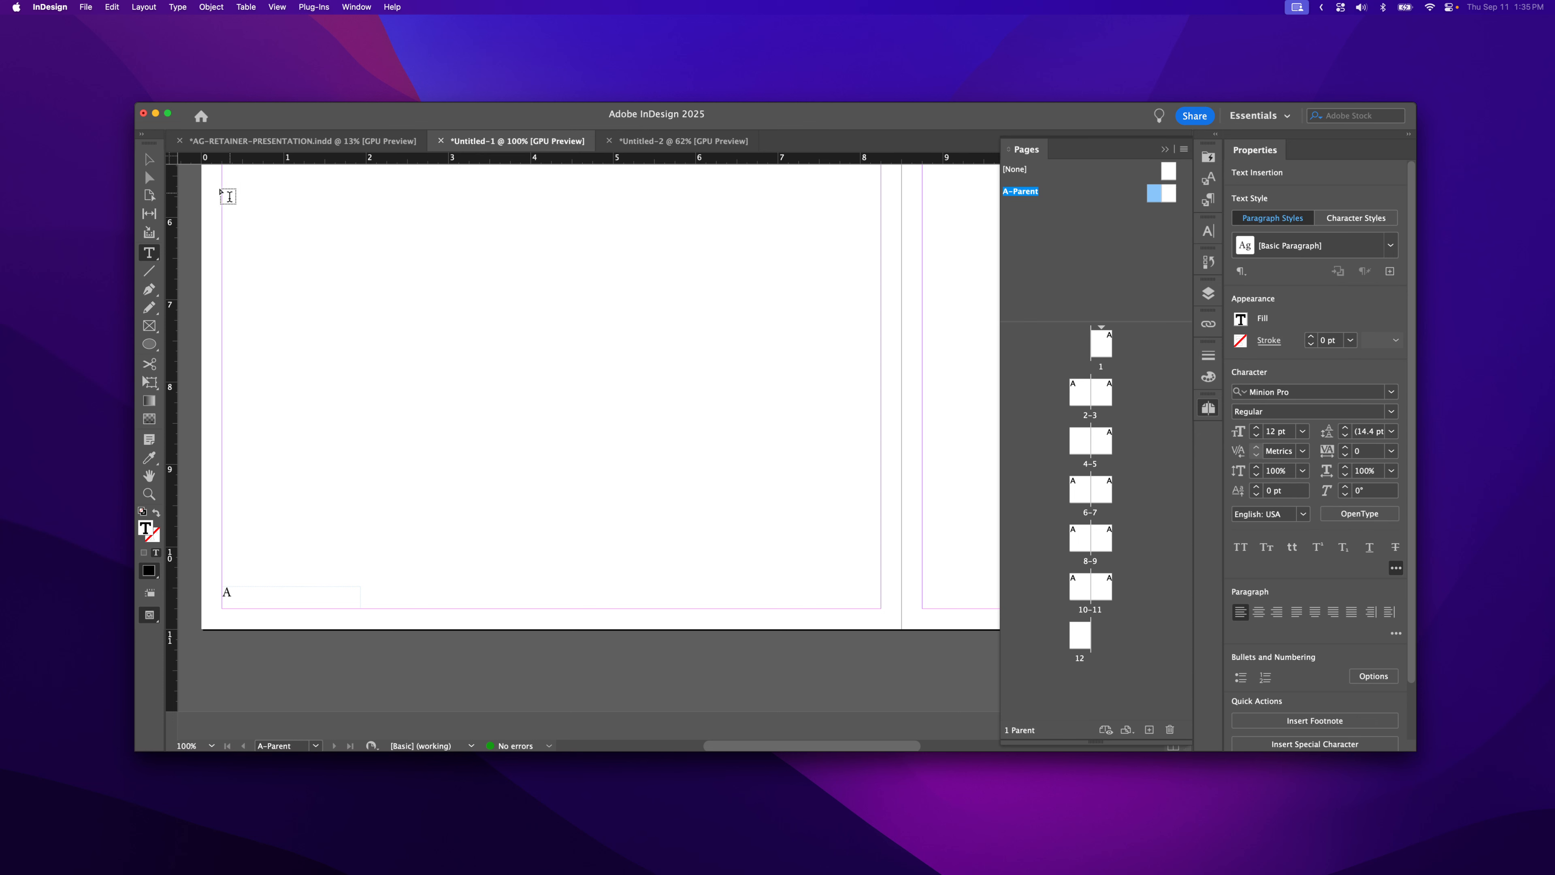
- Narrow the page-number footer frame to 0.69 in wide by 0.27 in high
{"action": "left_click", "coordinate": [151, 166]}
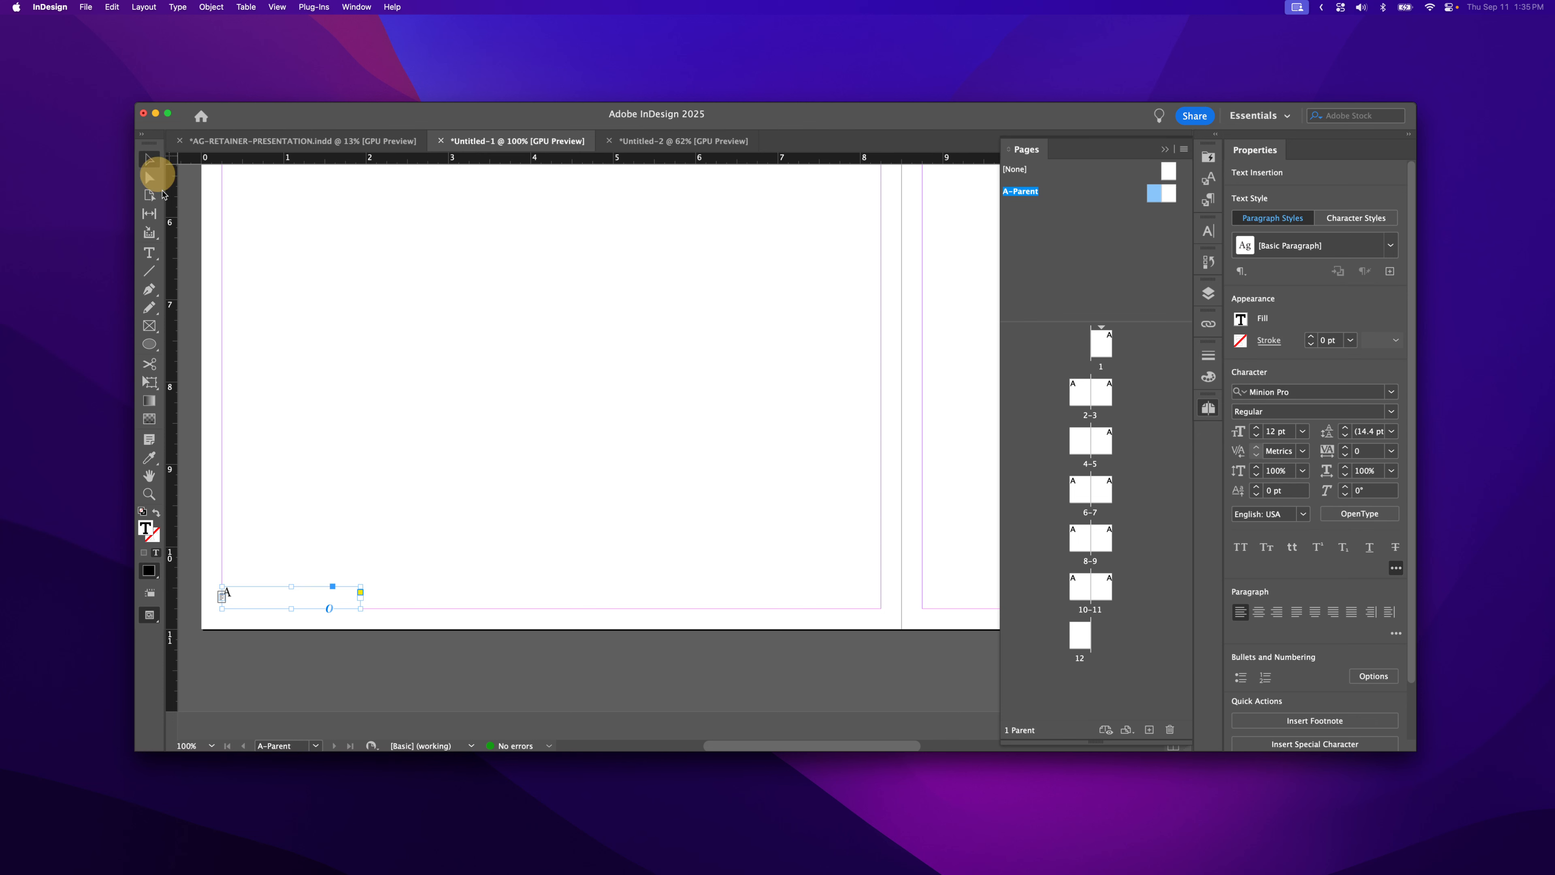
{"action": "left_click", "coordinate": [237, 593]}
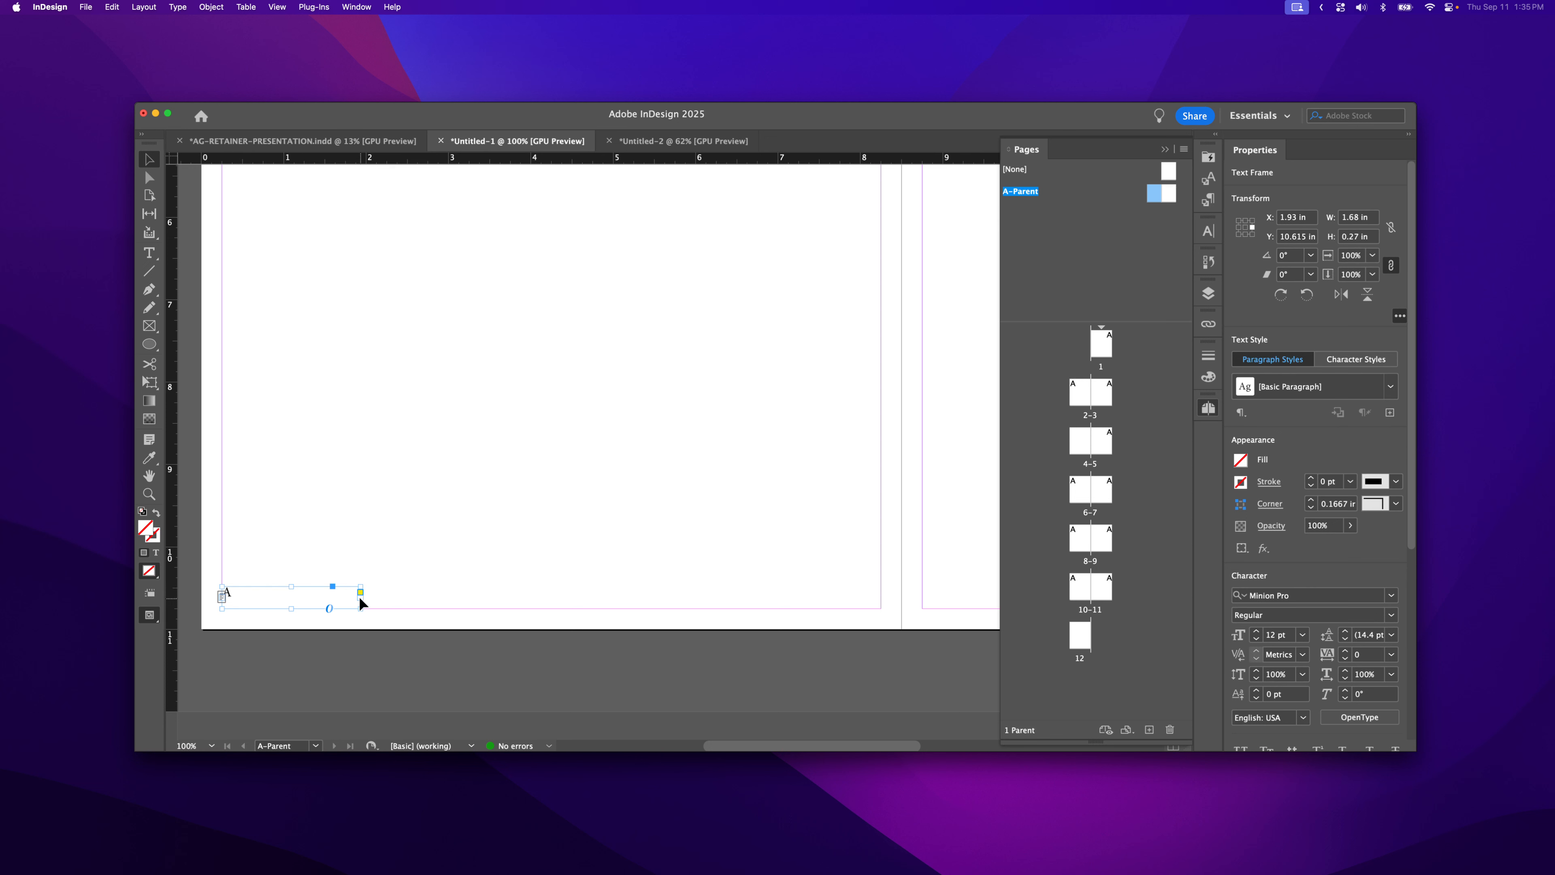
{"action": "left_click_drag", "start_coordinate": [361, 607], "coordinate": [279, 608]}
- Check page 2's footer numbering and apply A-Parent to page 4
{"action": "left_click", "coordinate": [1083, 397]}
{"action": "double_click", "coordinate": [1083, 397]}
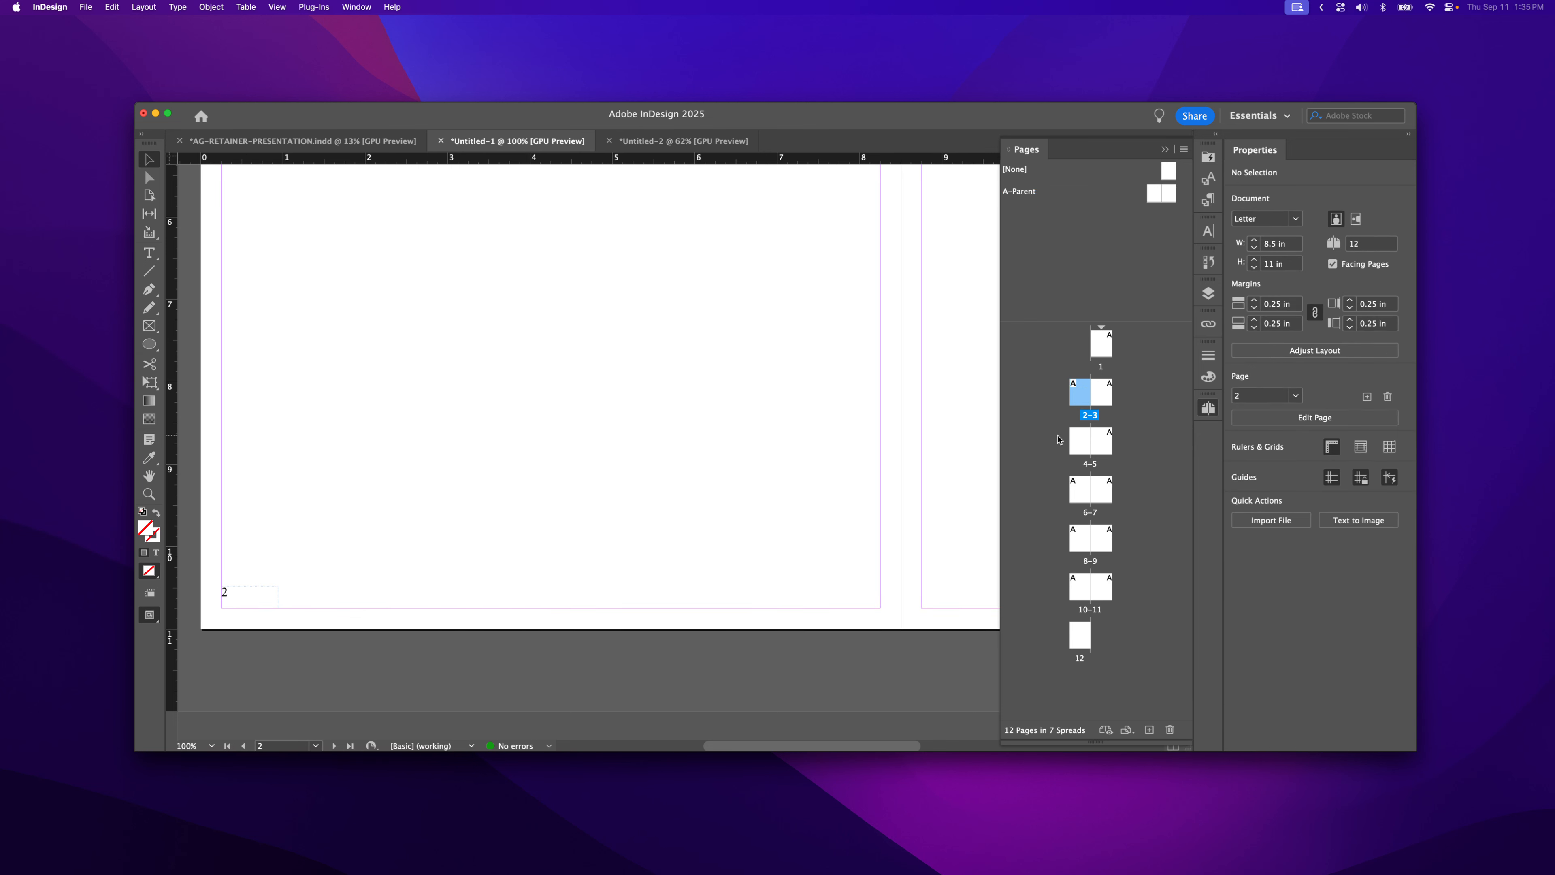
{"action": "double_click", "coordinate": [1076, 444]}
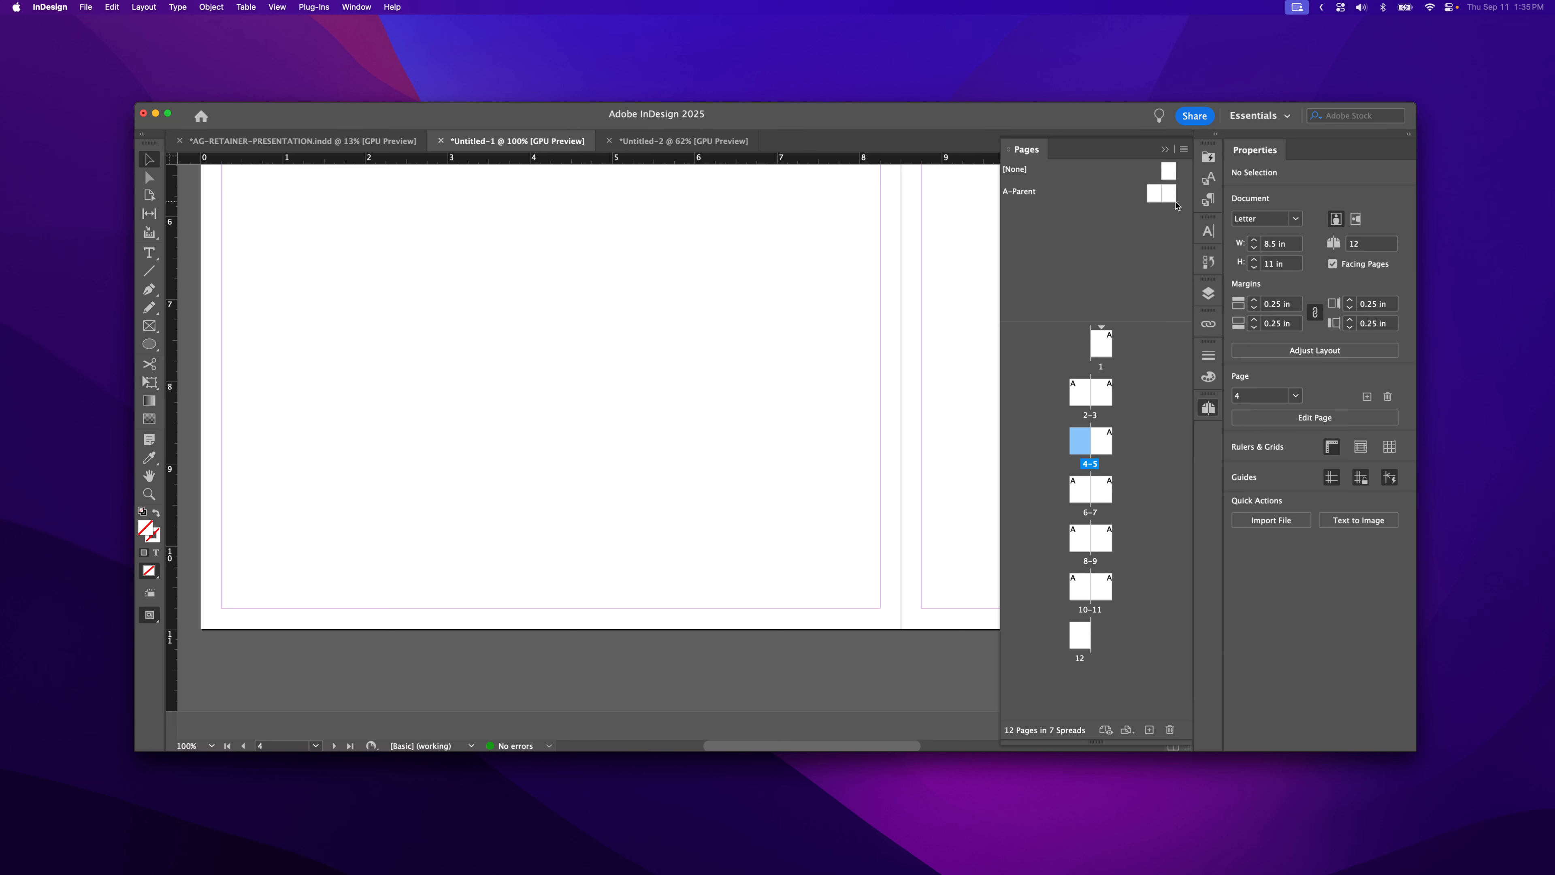
{"action": "left_click_drag", "start_coordinate": [1151, 195], "coordinate": [1077, 439]}
- Check pages 8 and 10, apply A-Parent to page 12, and reopen A-Parent
{"action": "double_click", "coordinate": [1078, 538]}
{"action": "double_click", "coordinate": [1076, 595]}
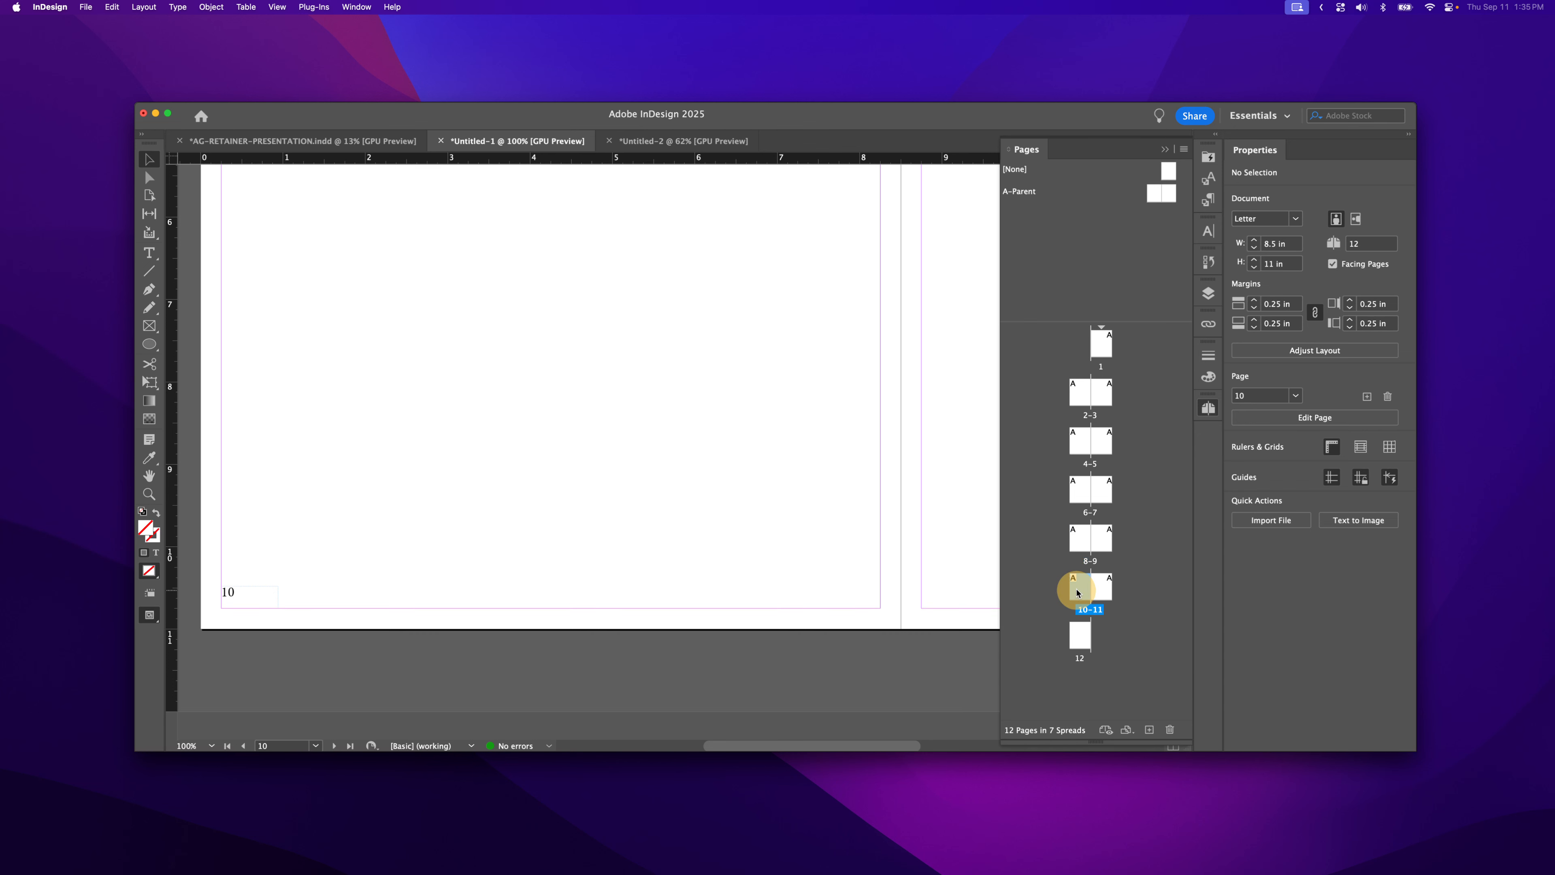
{"action": "mouse_move", "coordinate": [1161, 195]}
{"action": "left_mouse_down"}
{"action": "mouse_move", "coordinate": [1065, 514]}
{"action": "mouse_move", "coordinate": [1079, 639]}
{"action": "left_mouse_up"}
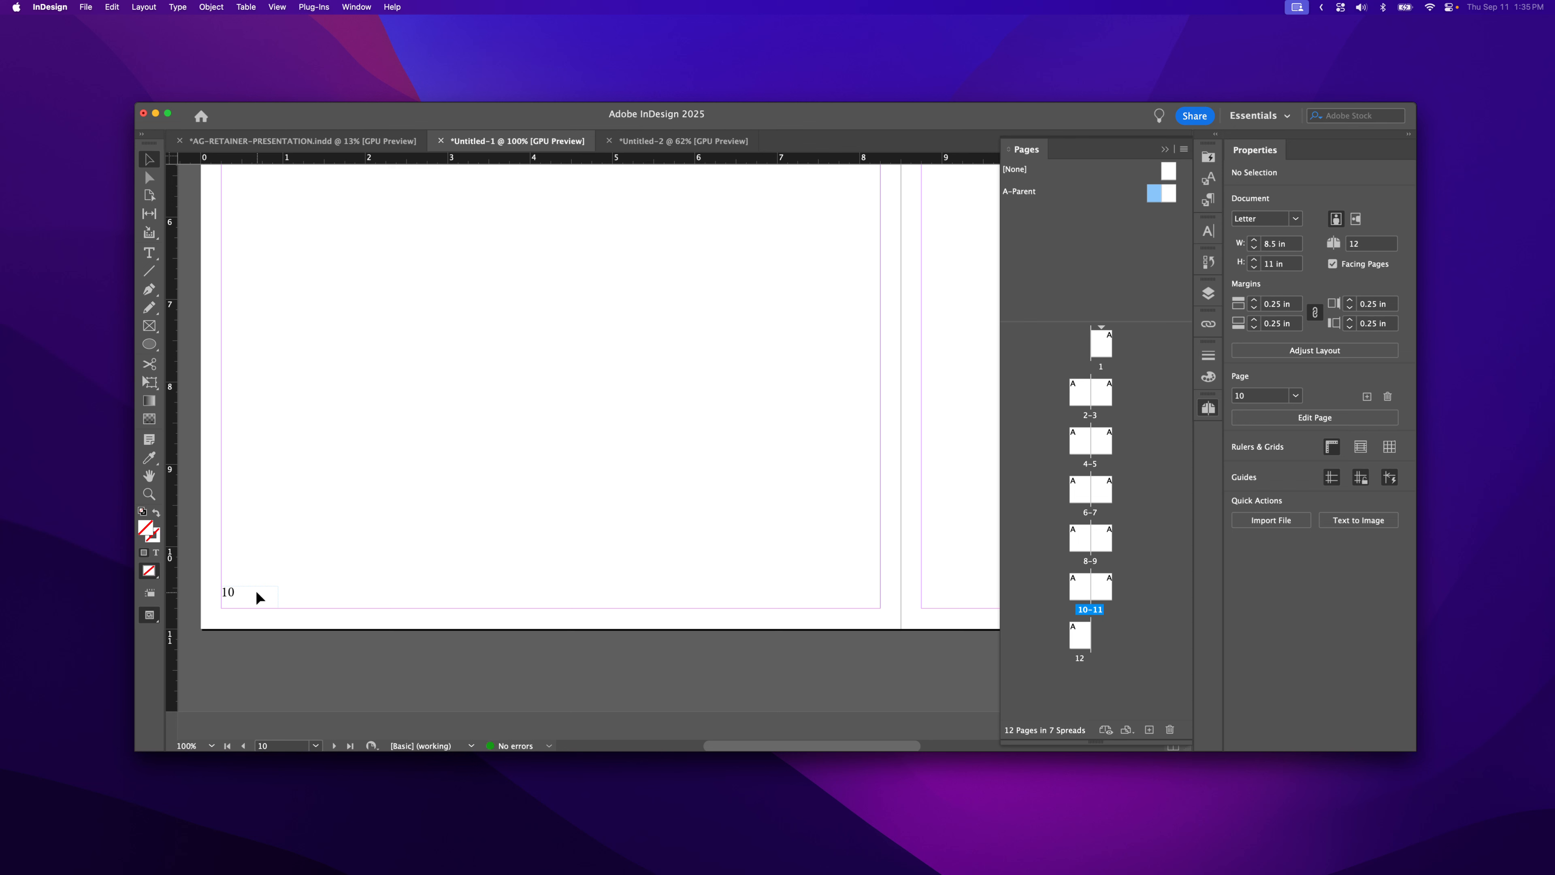
{"action": "double_click", "coordinate": [1159, 195]}
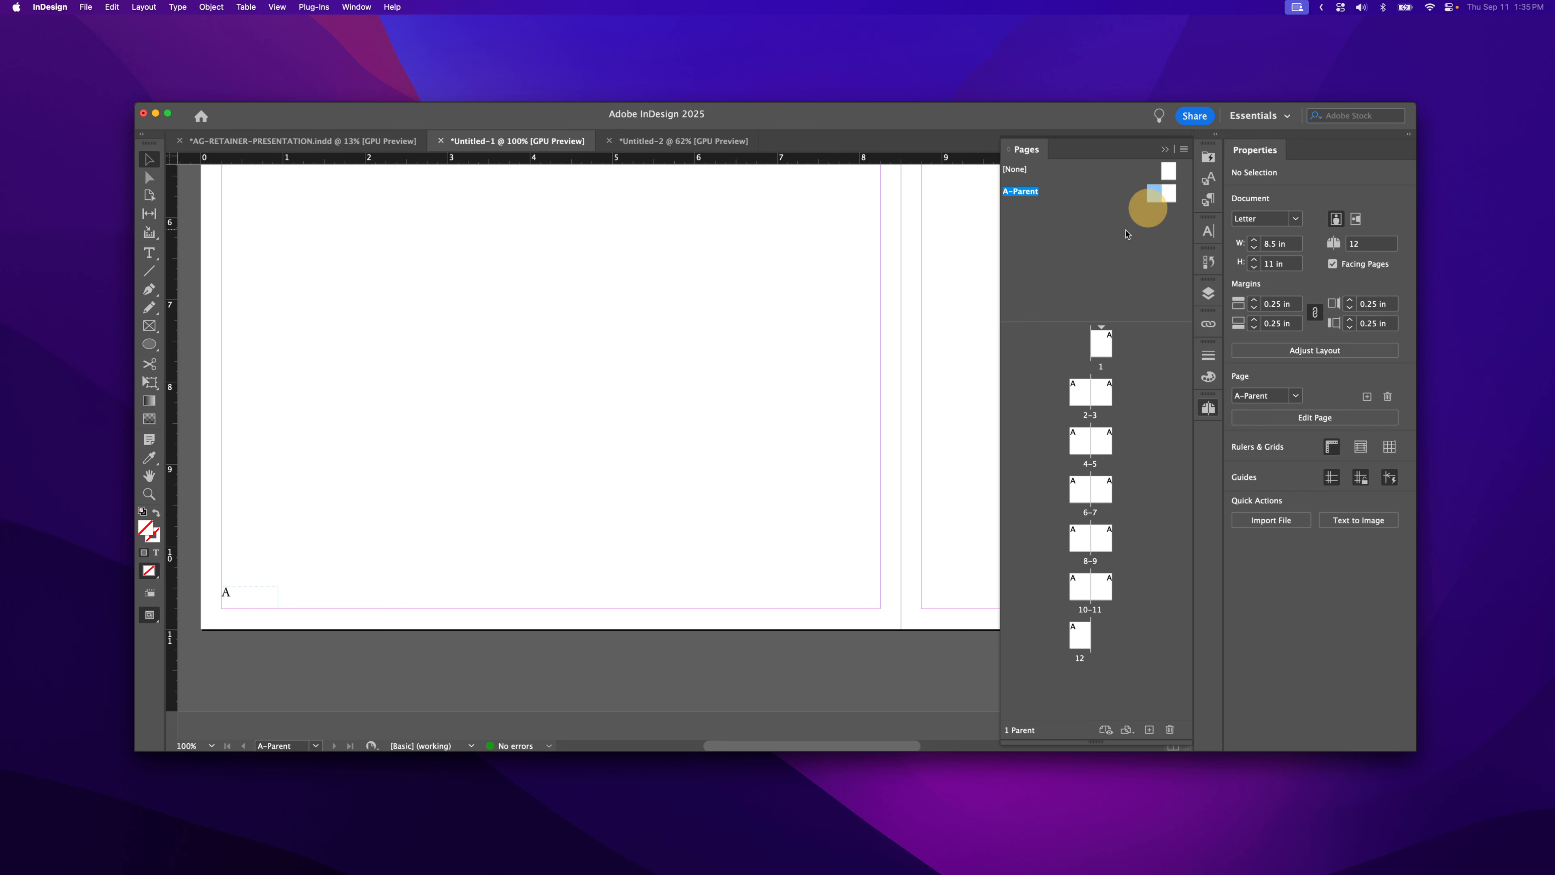
- Type 'Magazine Title' before the page marker in the footer frame
{"action": "double_click", "coordinate": [233, 591]}
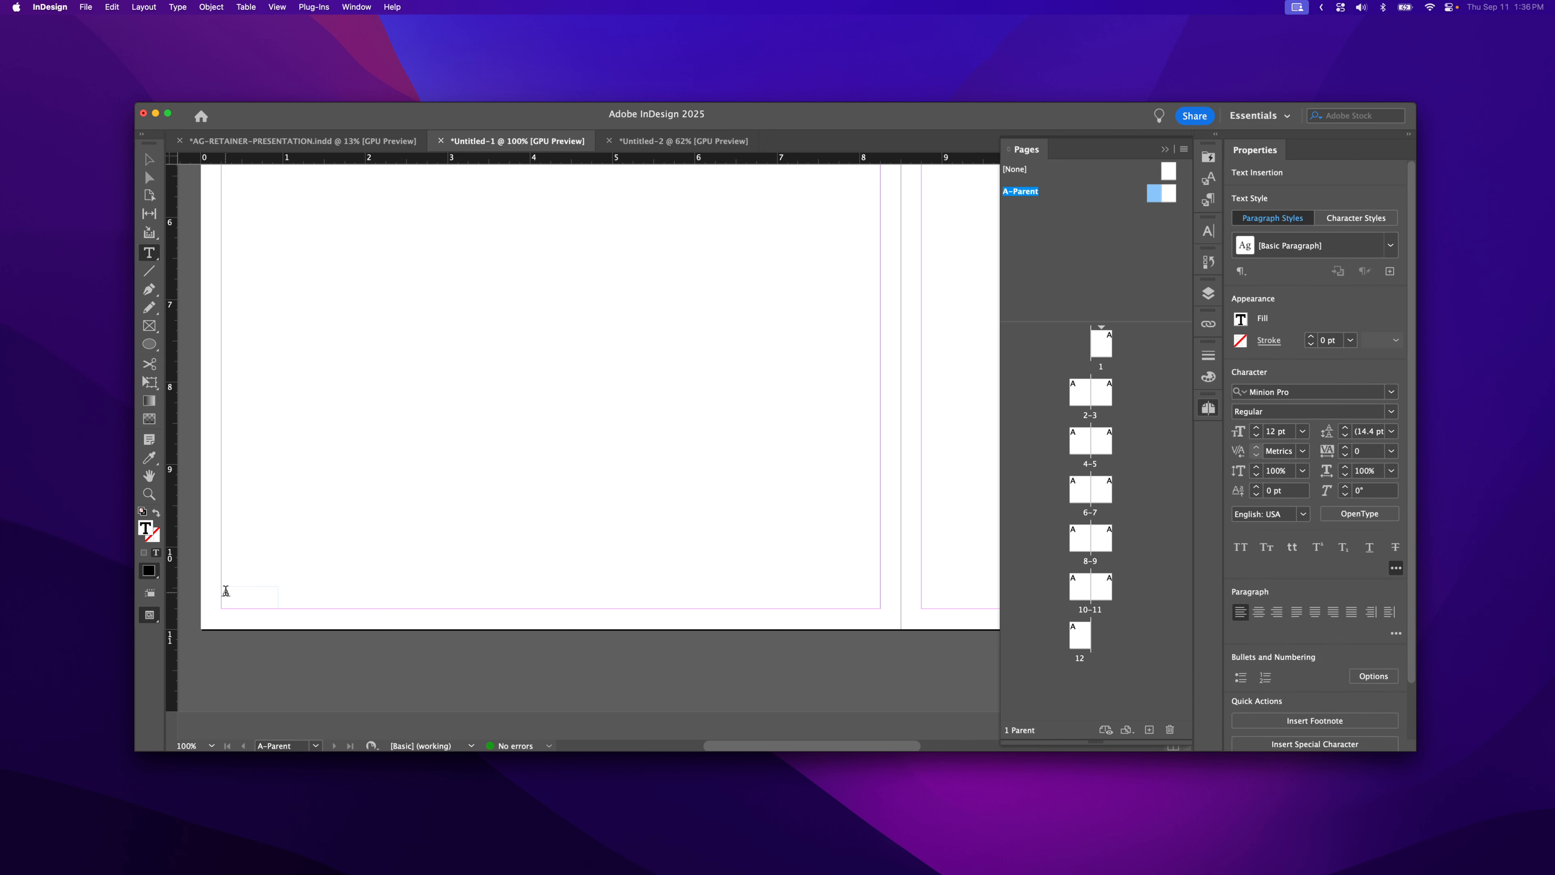
{"action": "left_click", "coordinate": [224, 593]}
{"action": "type", "text": "Magazine"}
- Widen the footer frame to 1.81 in and select the title text
{"action": "left_click", "coordinate": [149, 159]}
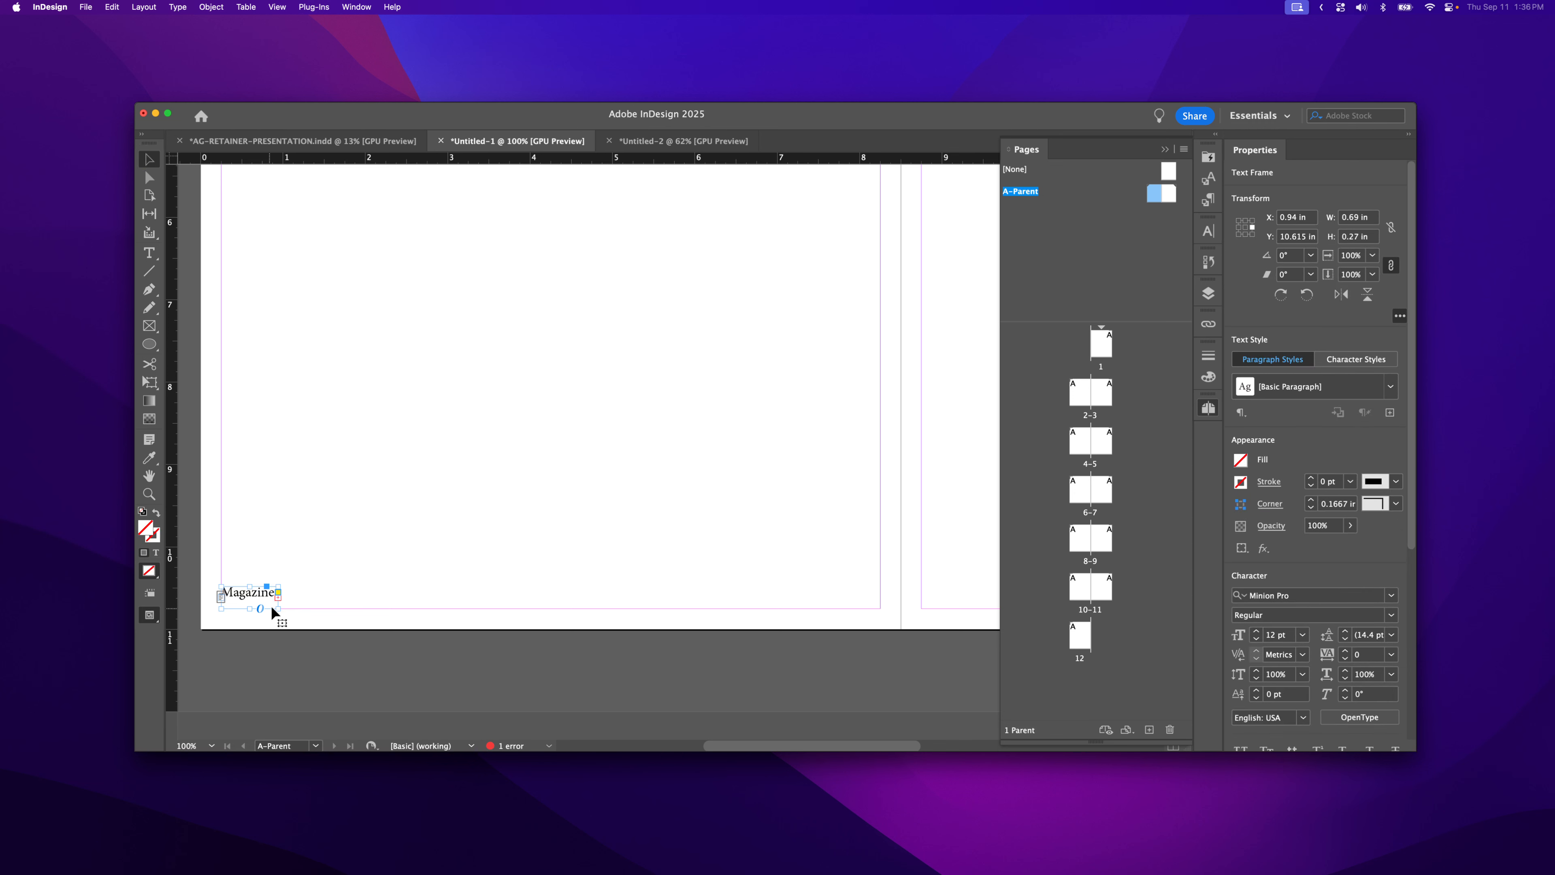
{"action": "left_click_drag", "start_coordinate": [280, 607], "coordinate": [221, 592]}
{"action": "double_click", "coordinate": [303, 598]}
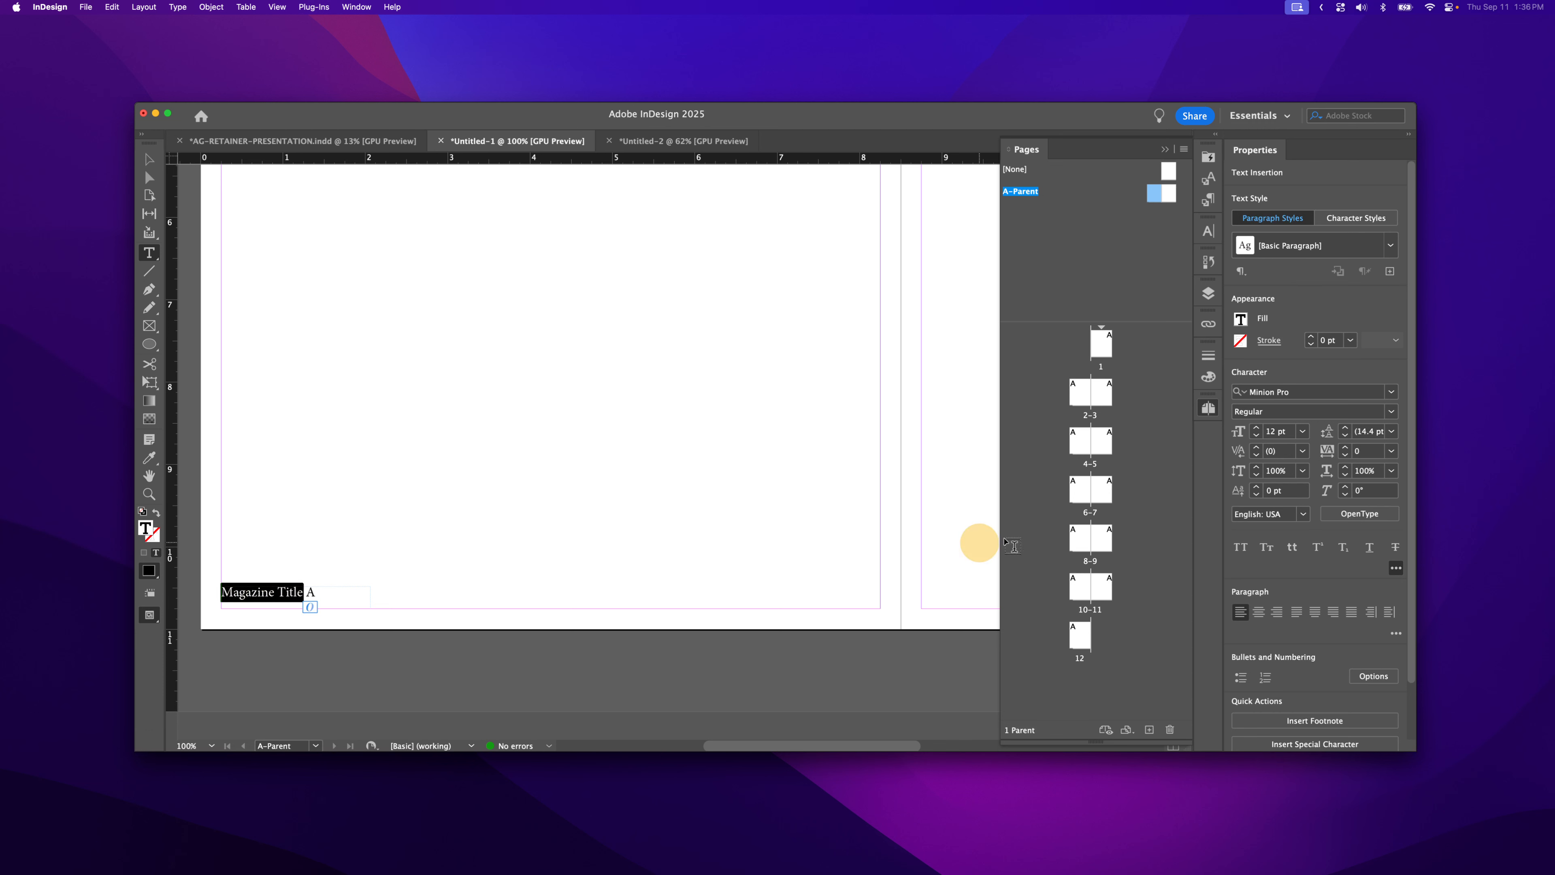
- Set 'Magazine Title' in Mrs Eaves Roman All Petite Caps
{"action": "left_click", "coordinate": [1390, 411]}
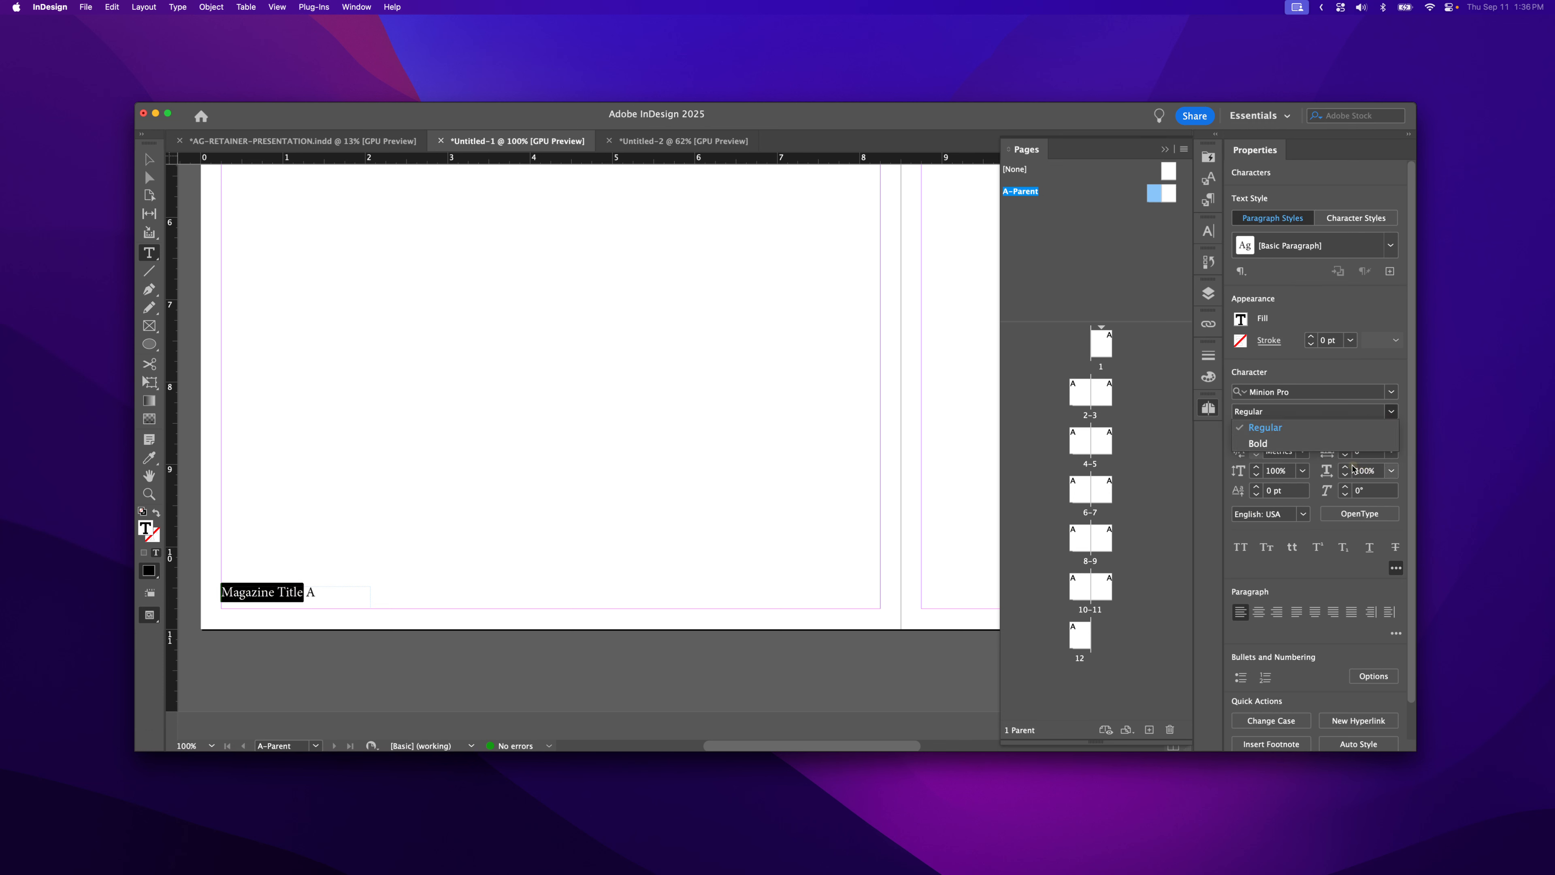
{"action": "left_click", "coordinate": [1285, 447]}
{"action": "left_click", "coordinate": [1389, 392]}
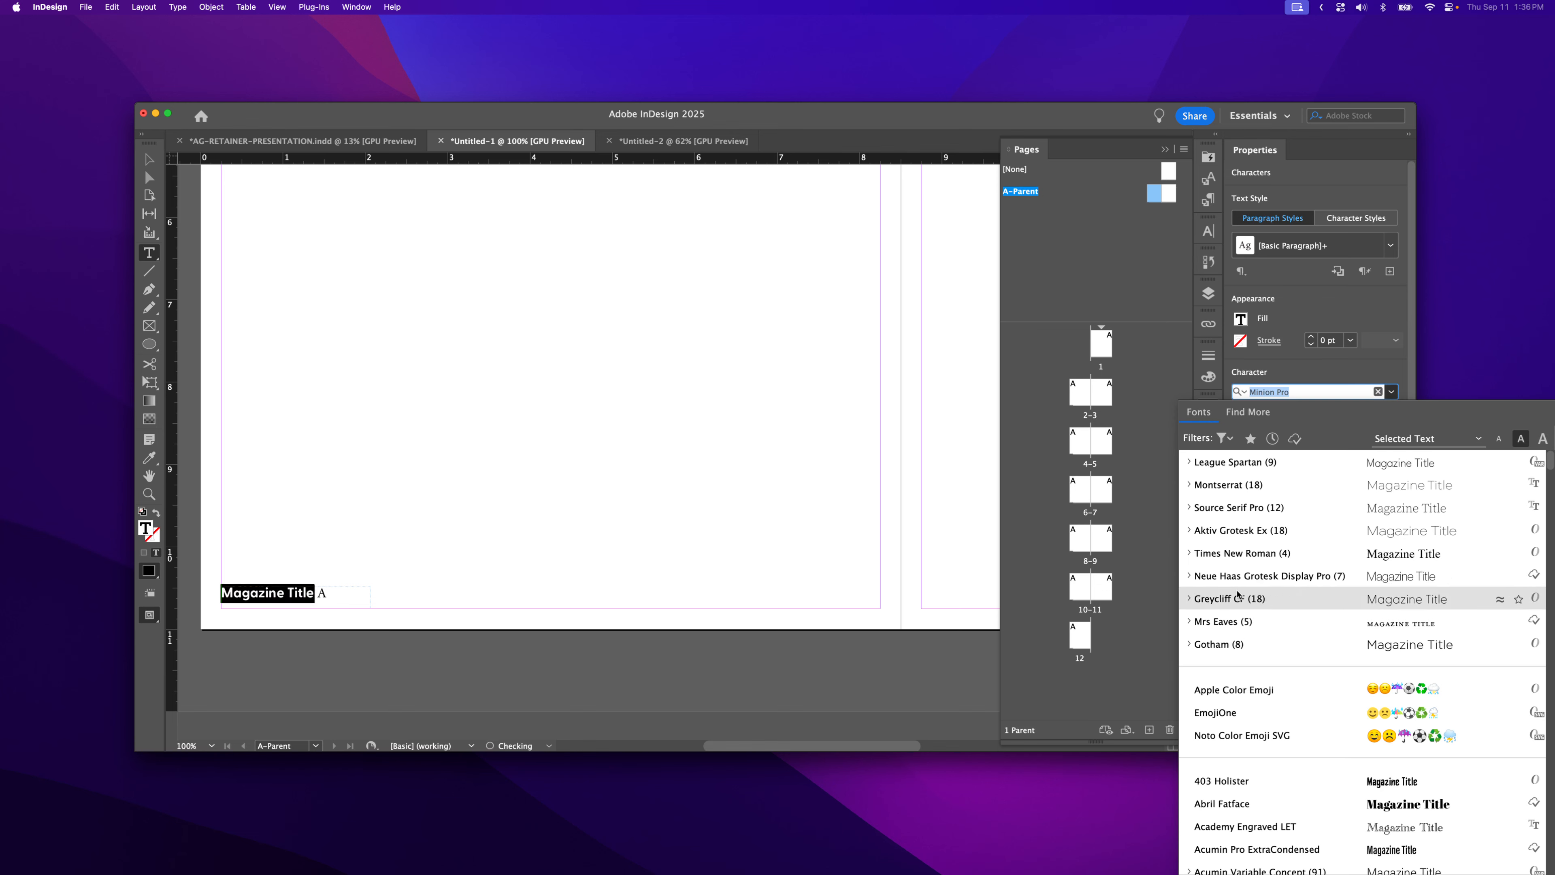
{"action": "left_click", "coordinate": [1227, 621]}
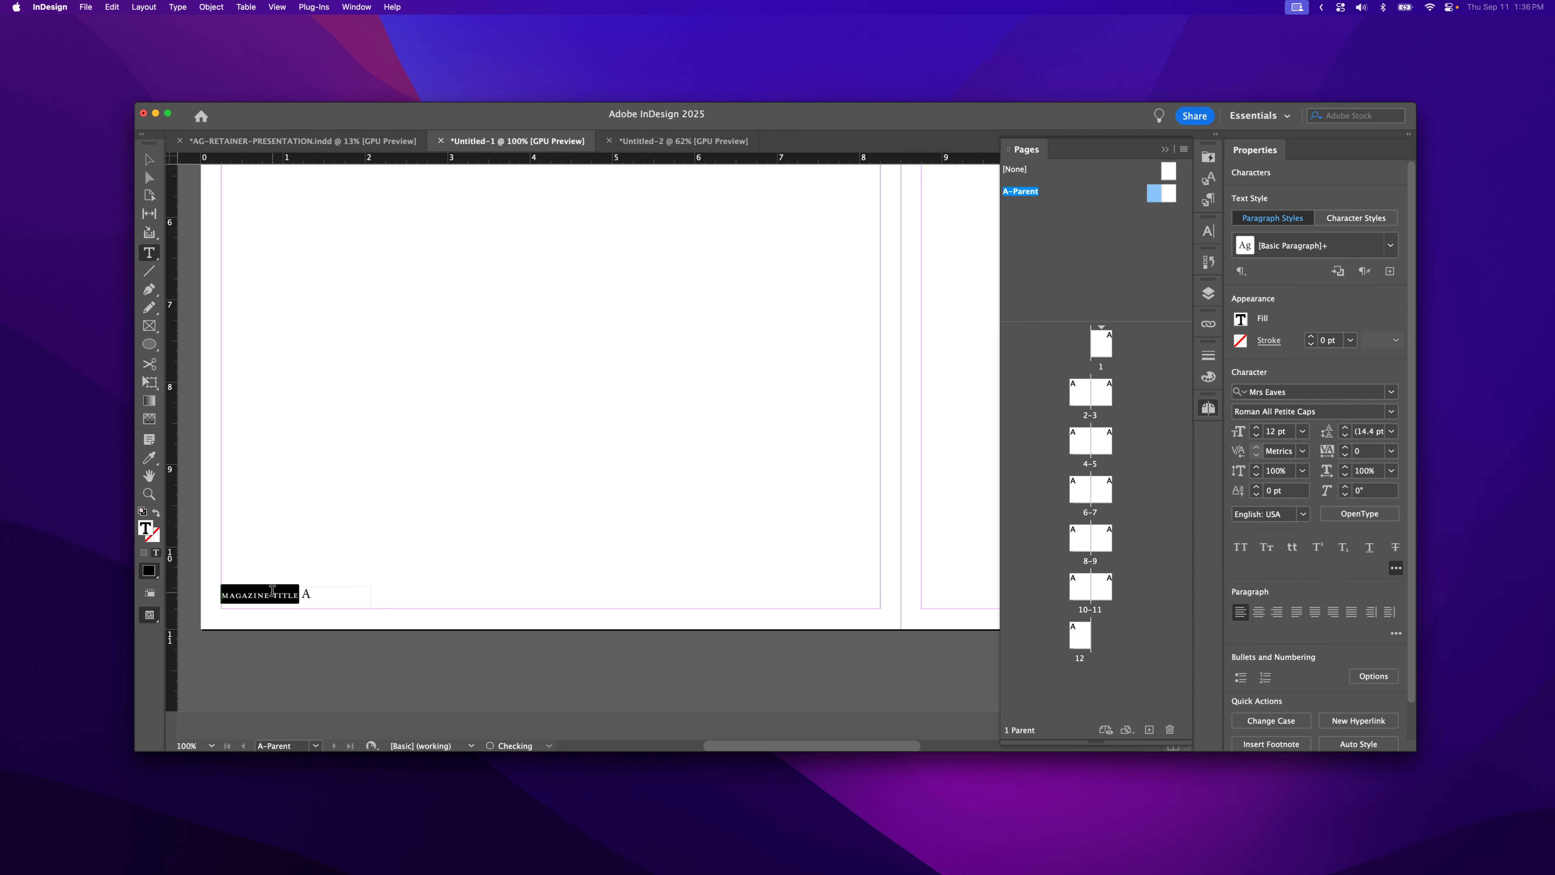
- Put the caret at the end of the title, just before the trailing page marker
{"action": "left_click", "coordinate": [294, 593]}
{"action": "left_click_drag", "start_coordinate": [294, 592], "coordinate": [300, 592]}
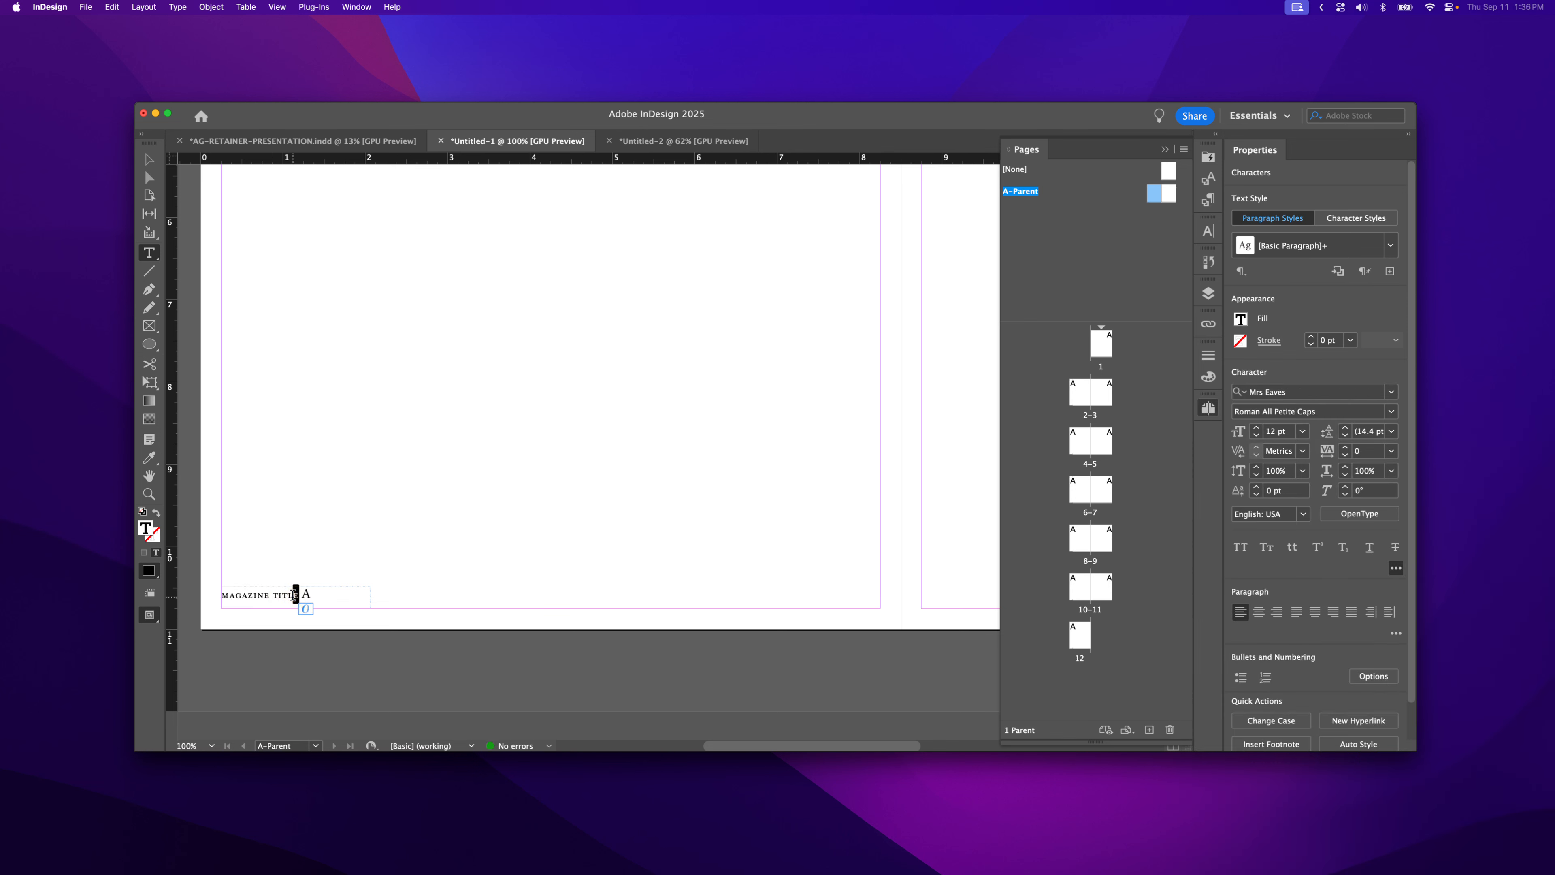
{"action": "left_click", "coordinate": [309, 595]}
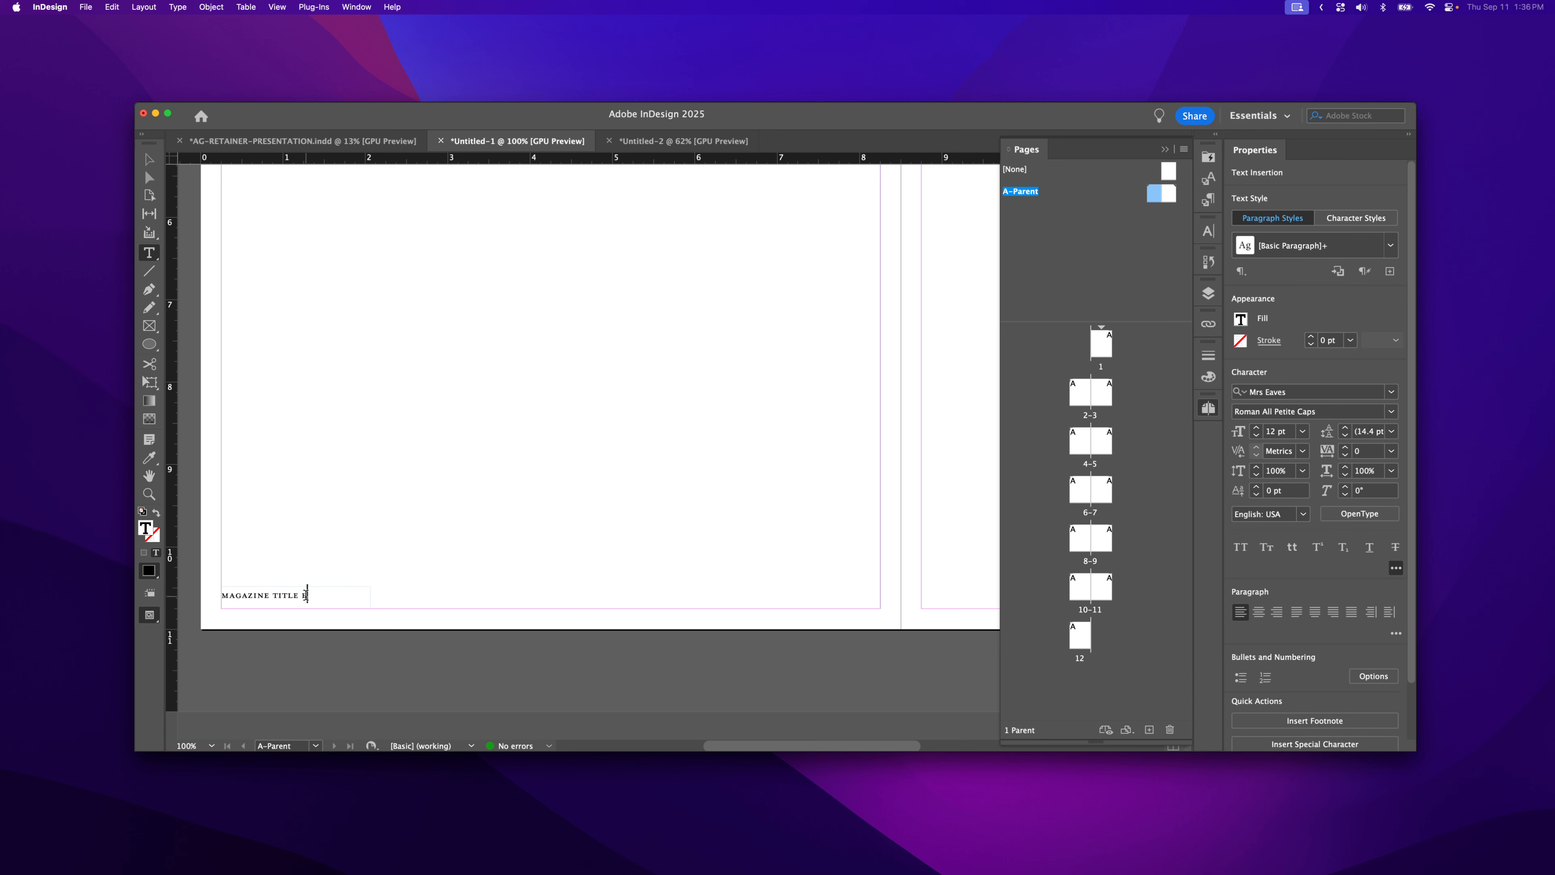
{"action": "left_click", "coordinate": [306, 595]}
- Delete the old page marker and insert a fresh Current Page Number marker after the title
{"action": "key", "text": "BackSpace"}
{"action": "key", "text": "BackSpace"}
{"action": "left_click", "coordinate": [153, 9]}
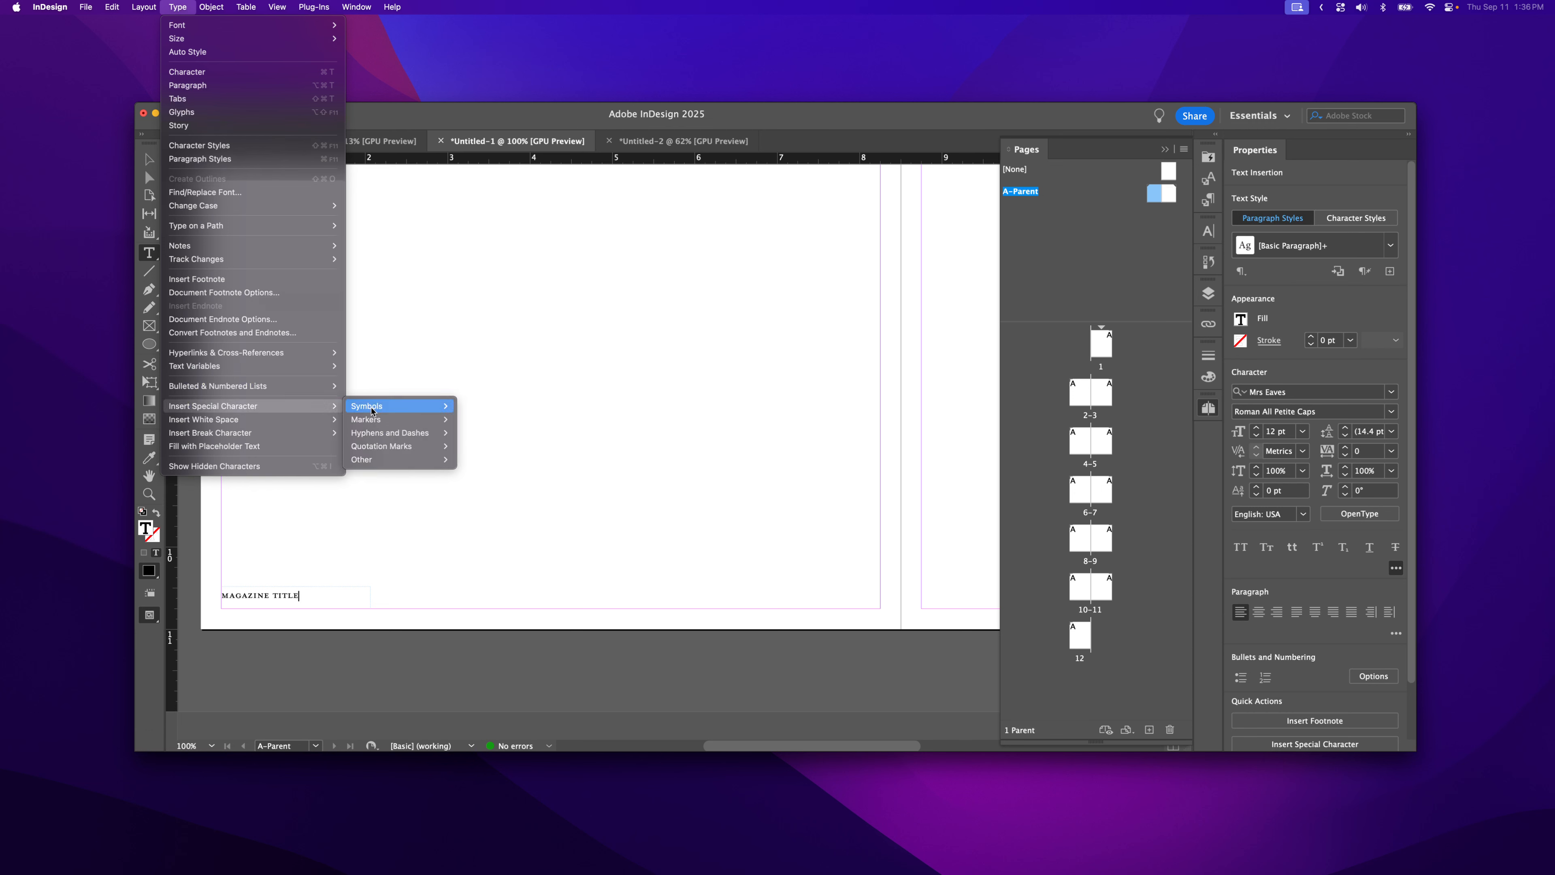
{"action": "left_click", "coordinate": [484, 419]}
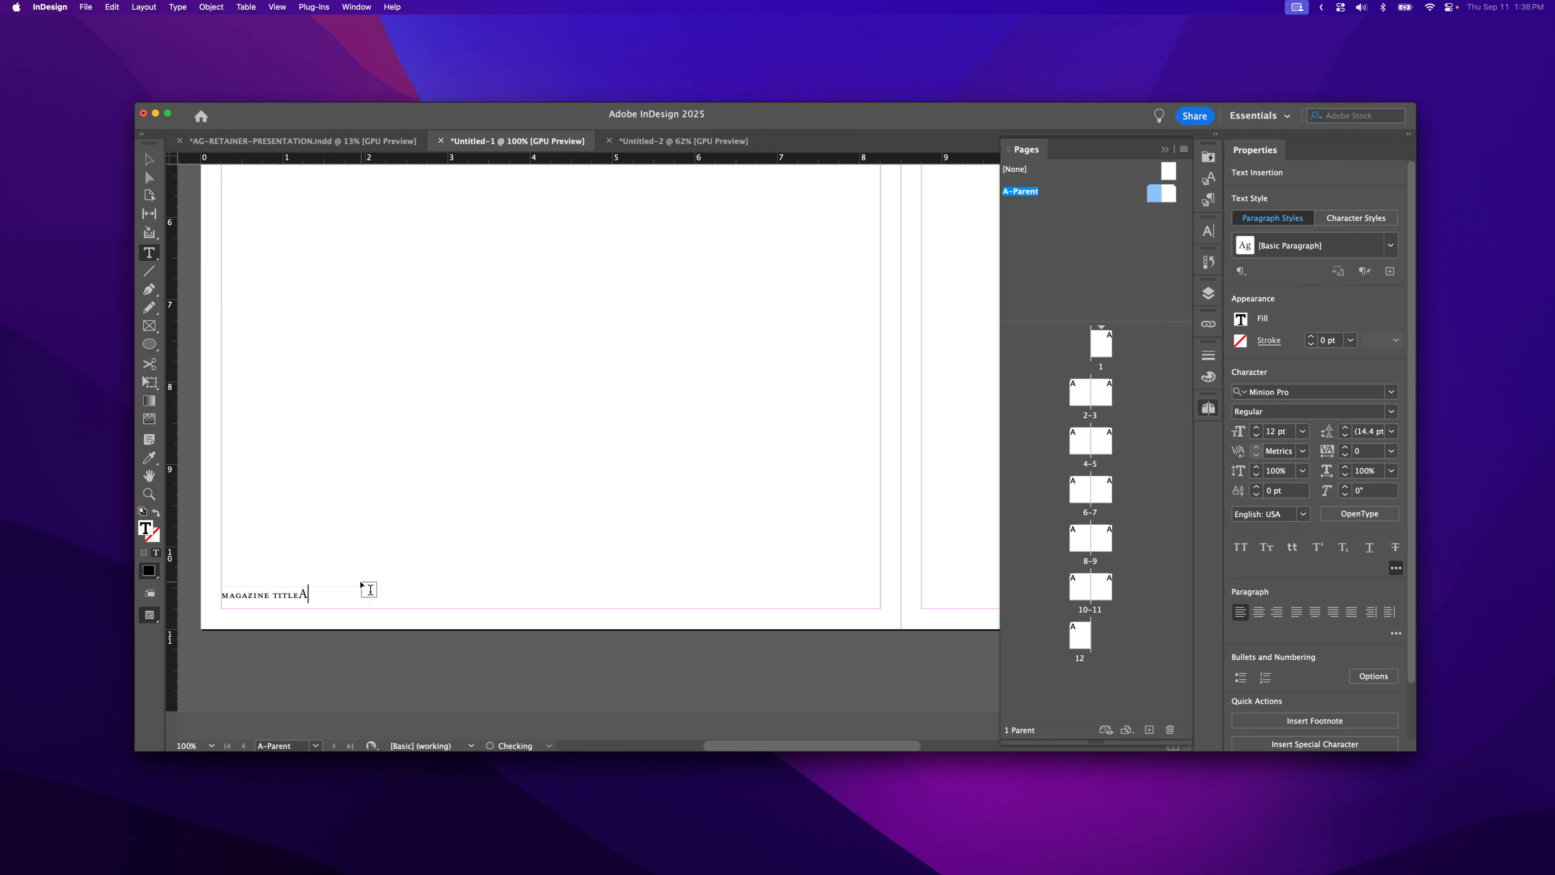
{"action": "left_click", "coordinate": [299, 595]}
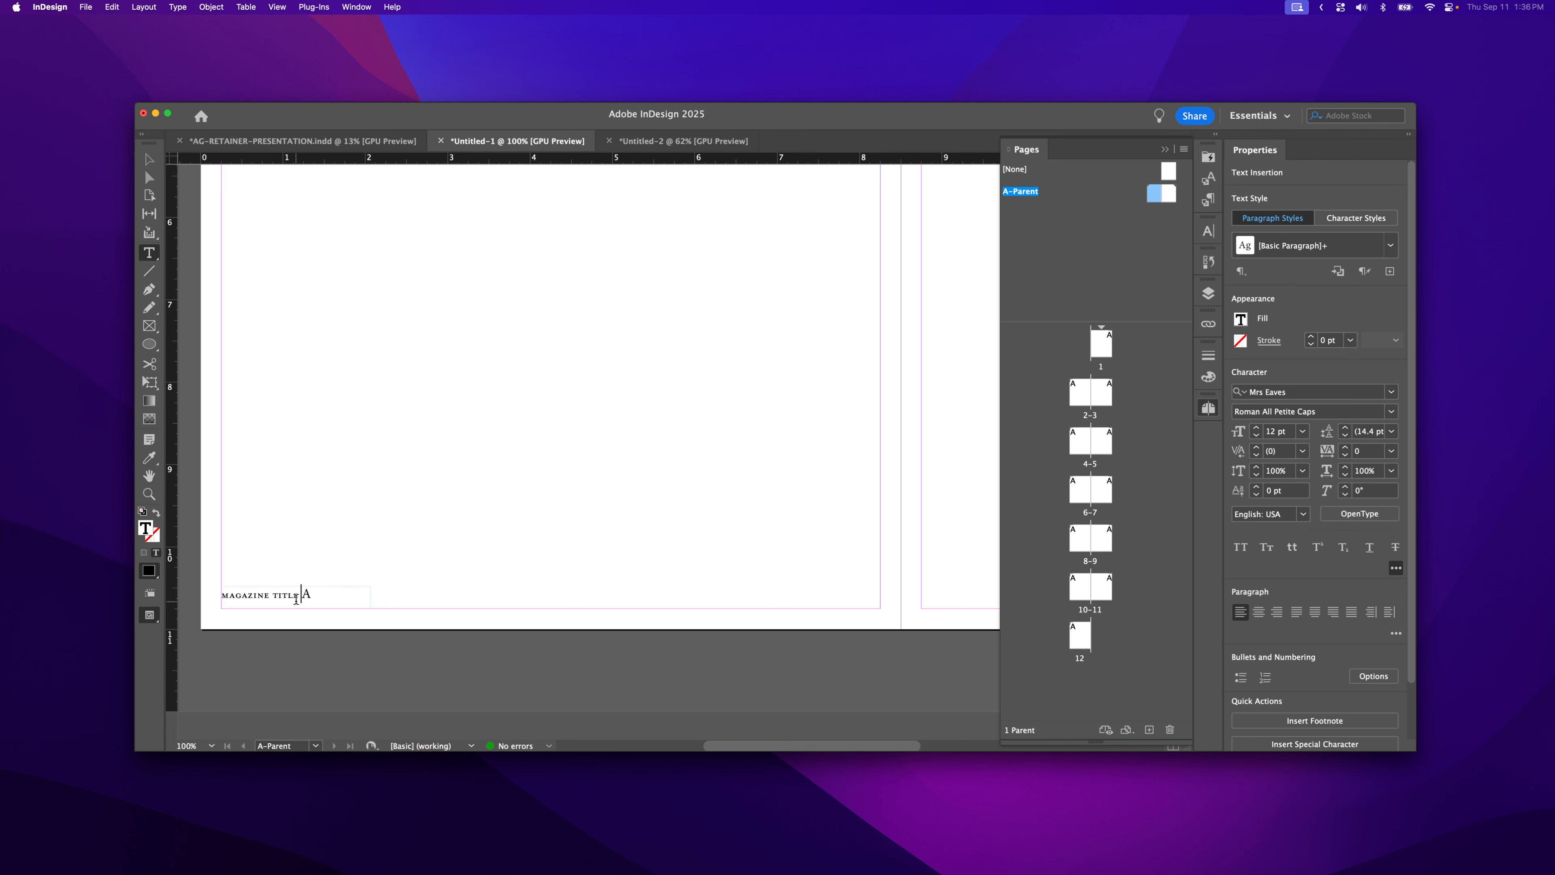
- Switch the footer's MAGAZINE TITLE to Mrs Eaves Roman Small Caps
{"action": "left_click_drag", "start_coordinate": [300, 595], "coordinate": [124, 585]}
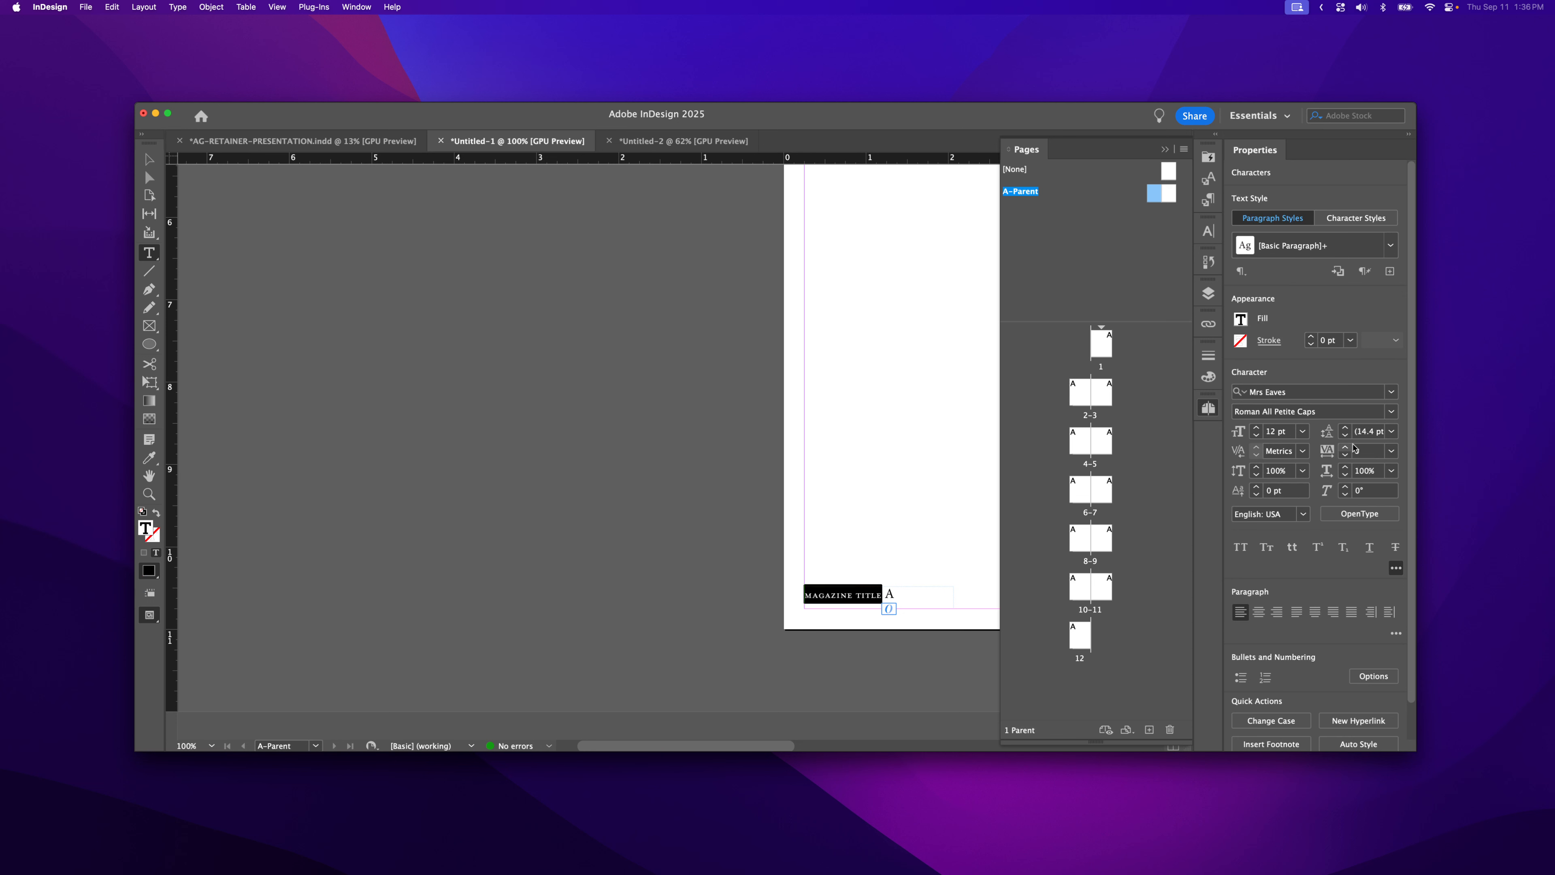
{"action": "left_click", "coordinate": [1389, 413]}
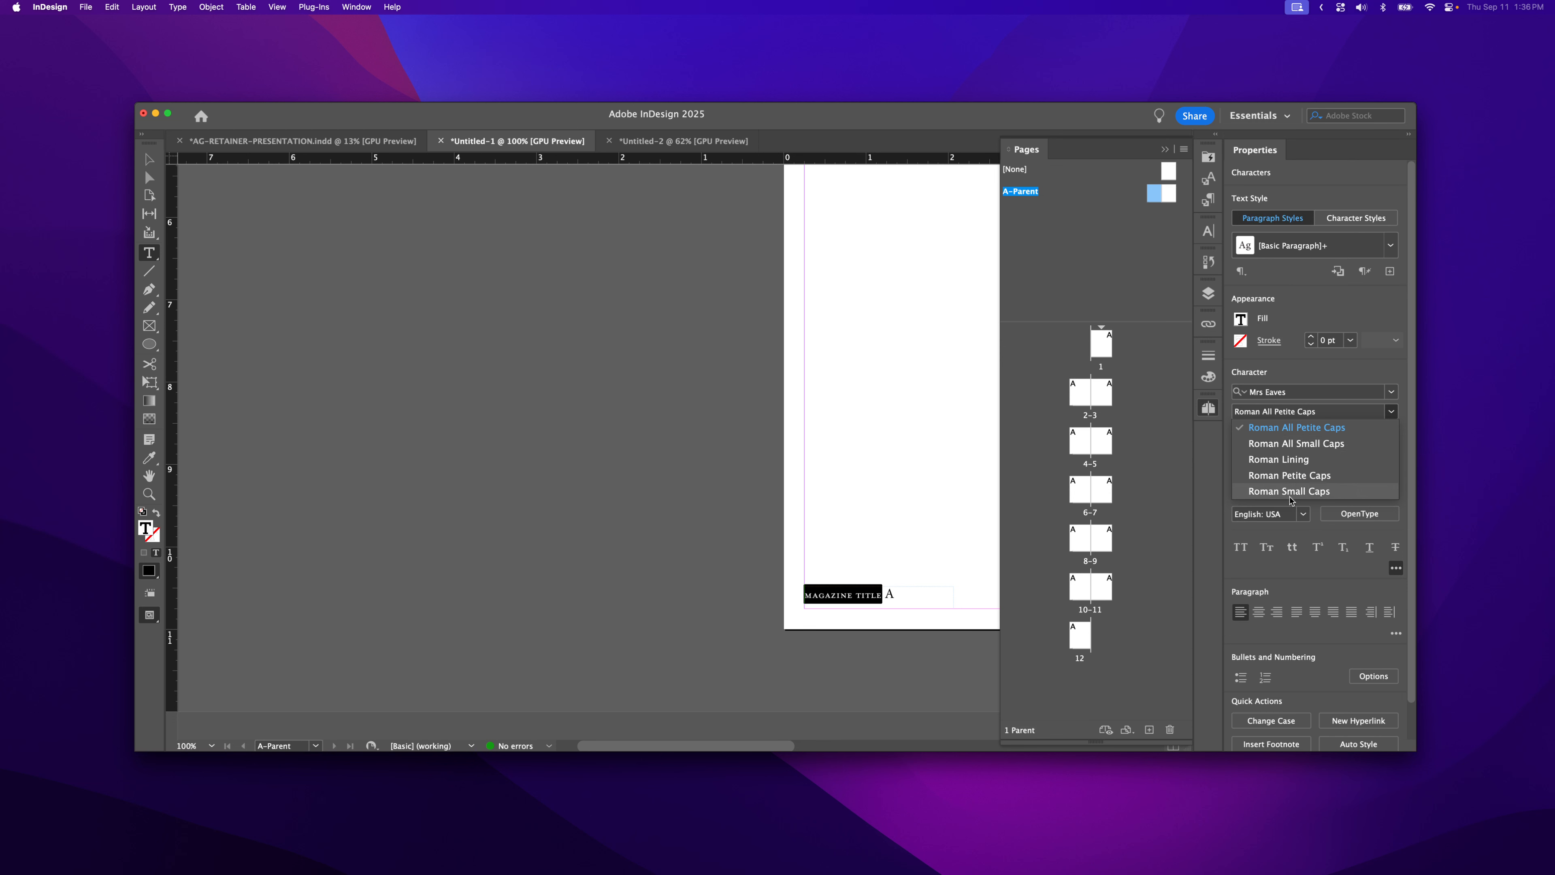
{"action": "left_click", "coordinate": [1312, 492]}
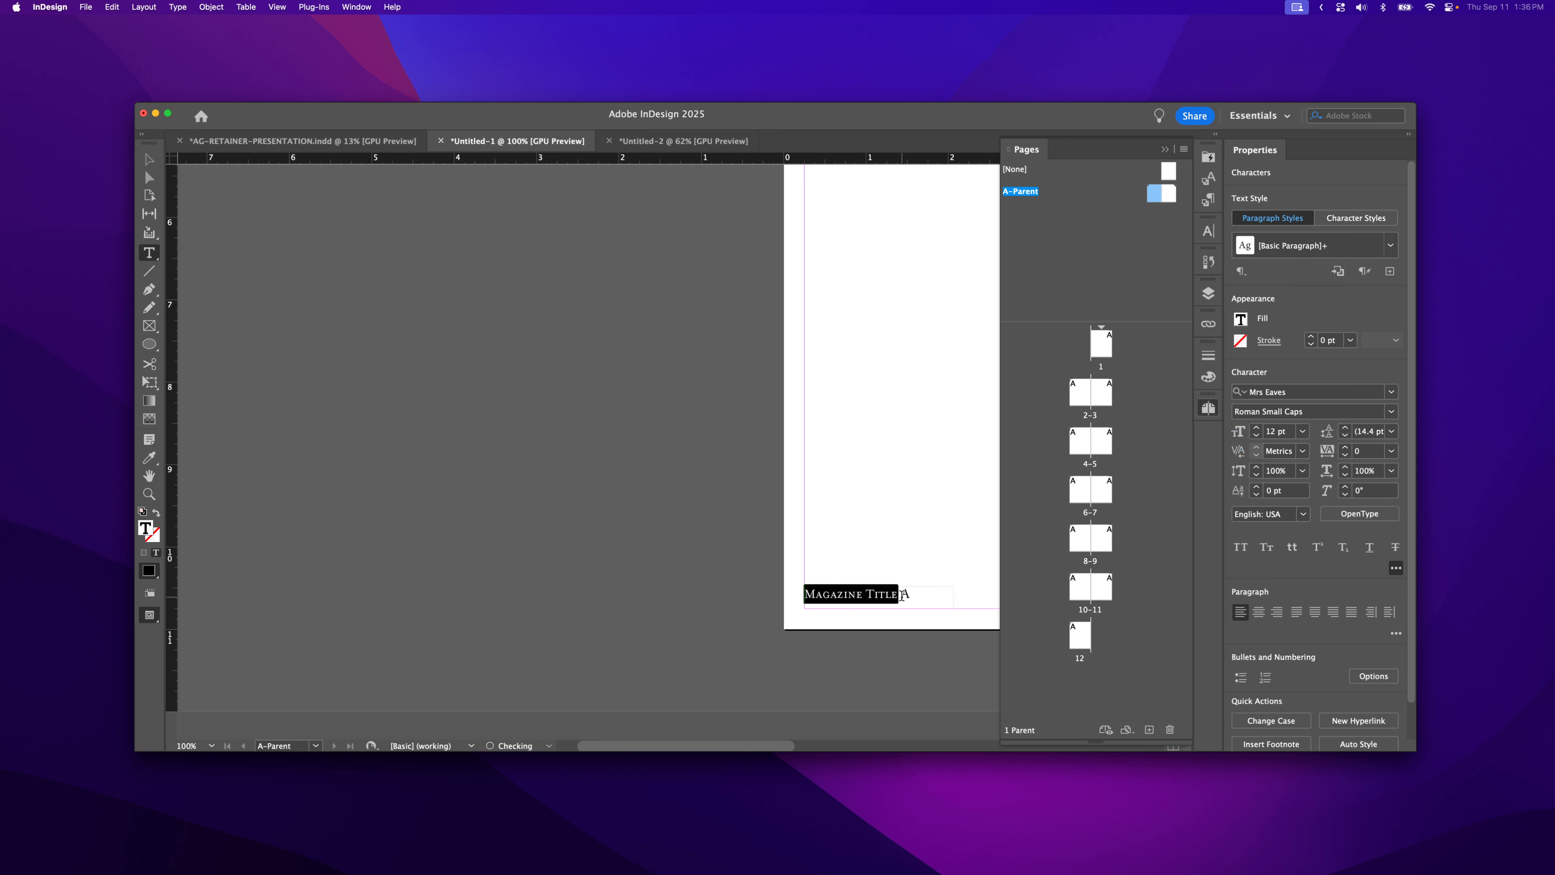
- Retype the capital M of Magazine as lowercase 'm', then exit text editing and deselect
{"action": "left_click", "coordinate": [868, 595]}
{"action": "left_click", "coordinate": [871, 593]}
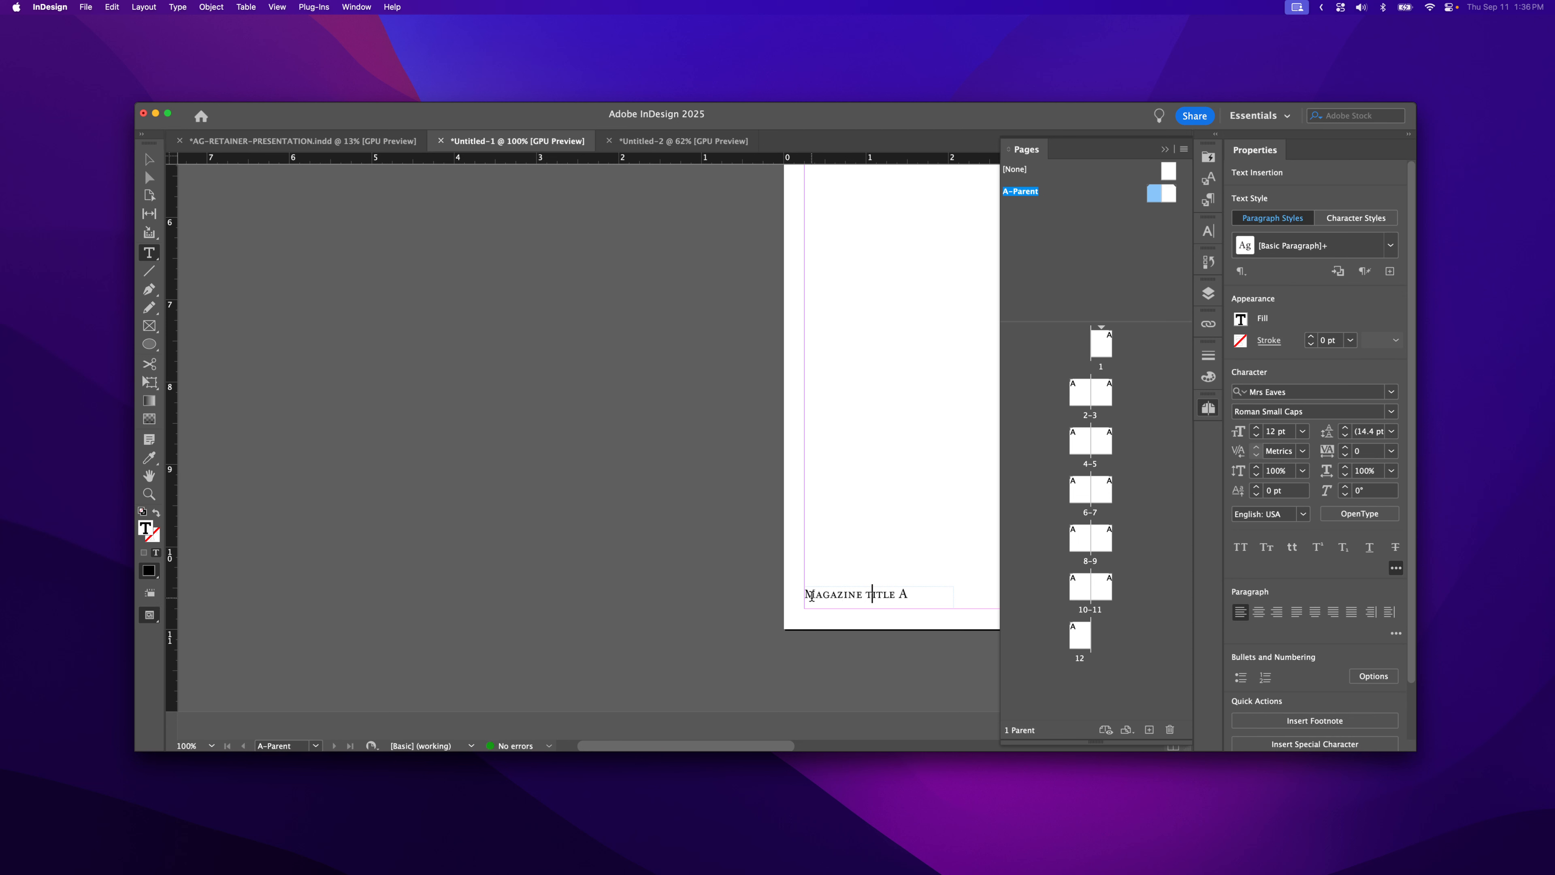
{"action": "left_click_drag", "start_coordinate": [805, 593], "coordinate": [809, 593]}
{"action": "type", "text": "m"}
{"action": "key", "text": "alt+Right"}
{"action": "key", "text": "alt+Right"}
{"action": "left_click", "coordinate": [149, 159]}
{"action": "left_click", "coordinate": [632, 490]}
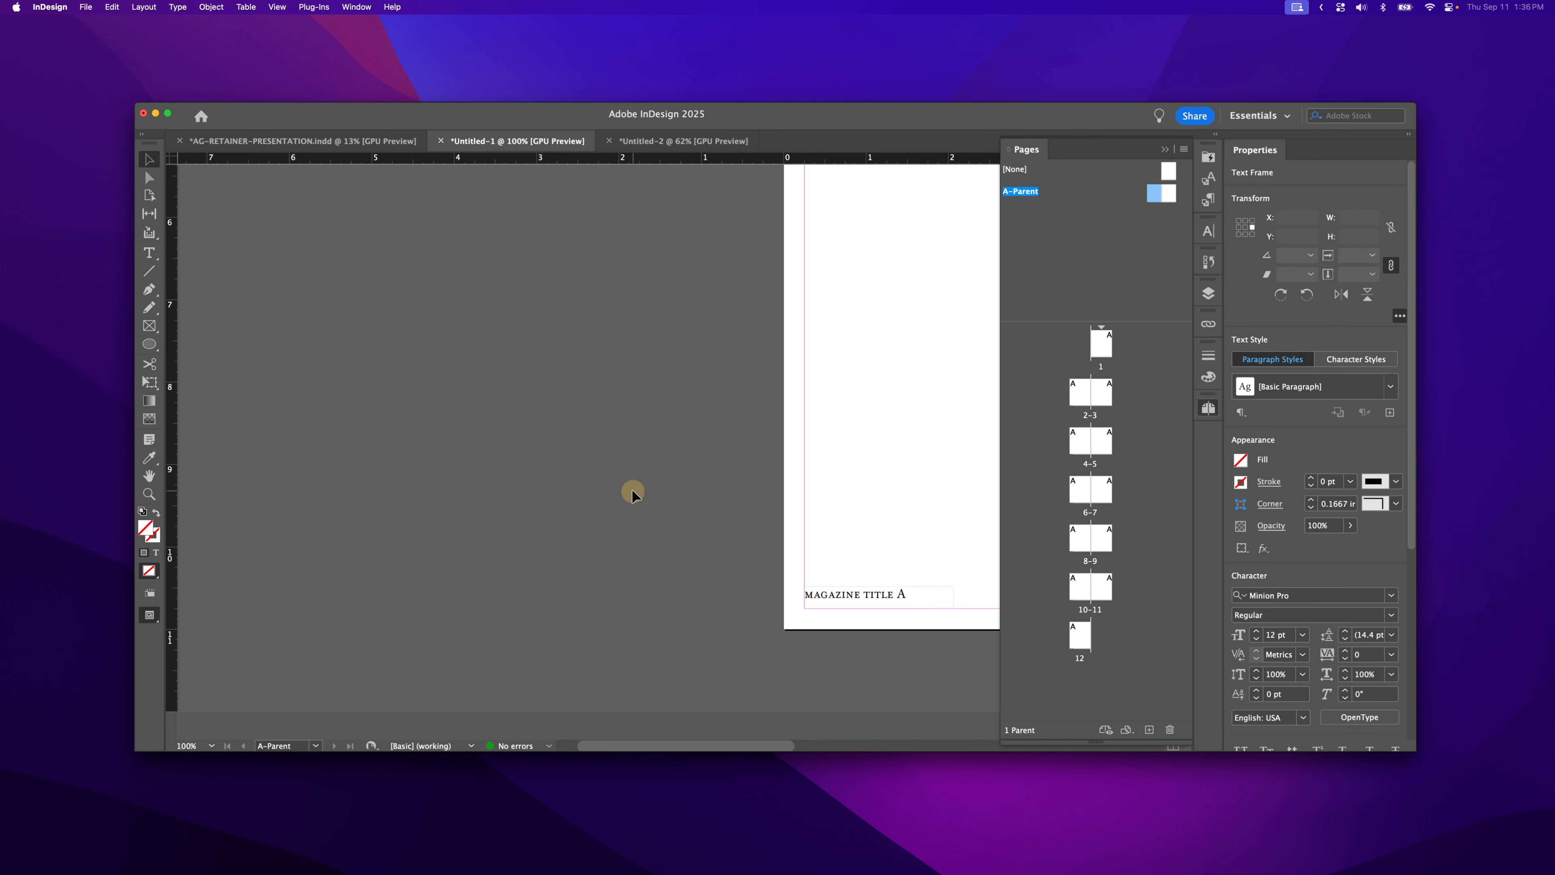
{"action": "left_click_drag", "start_coordinate": [770, 490], "coordinate": [469, 474]}
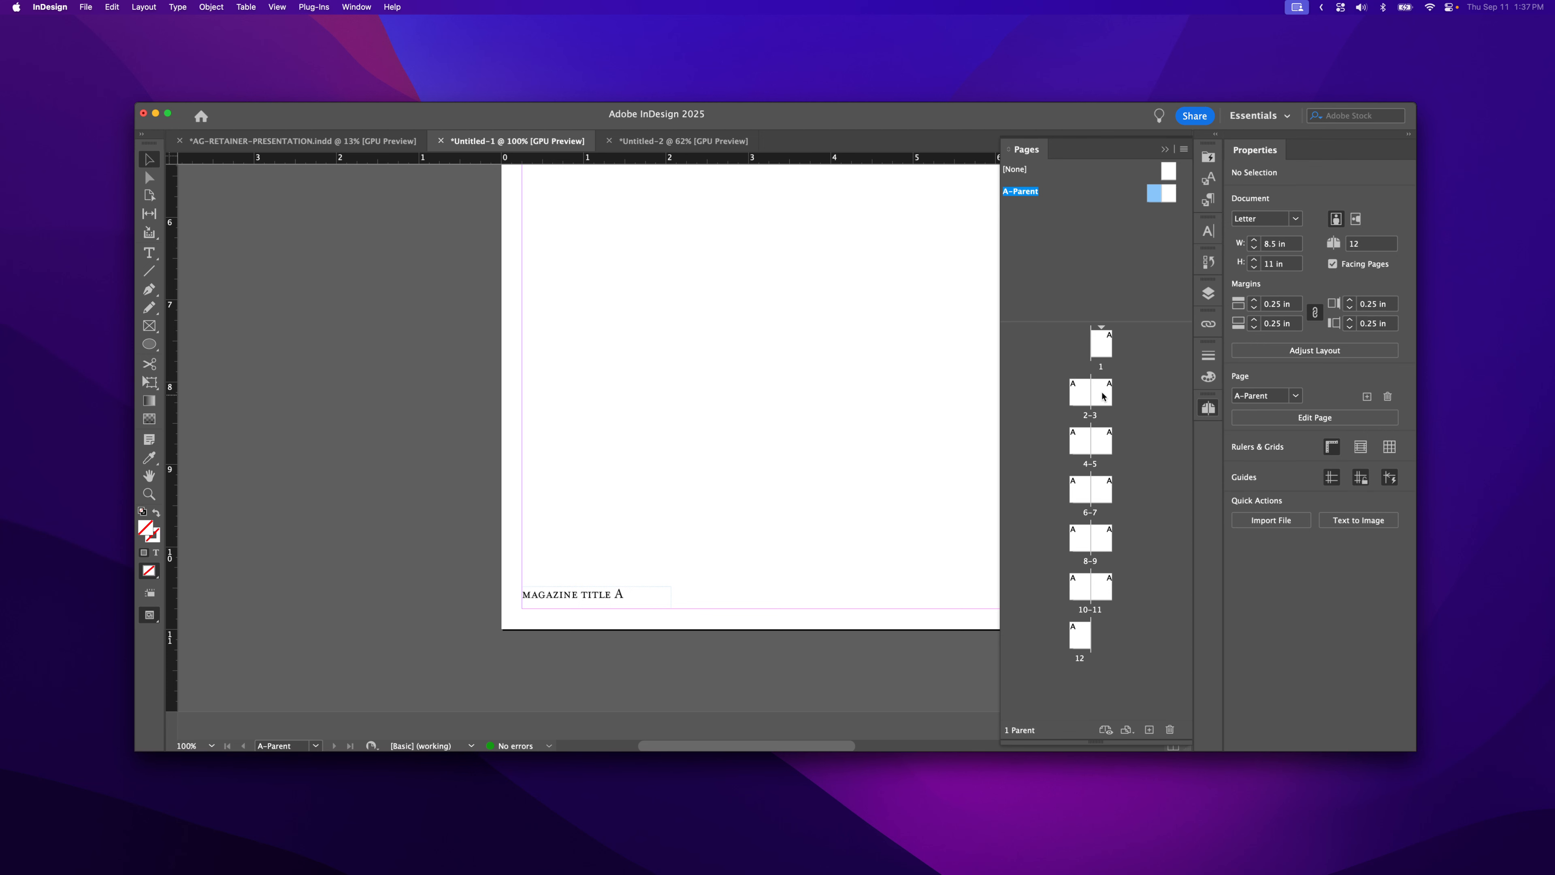
{"action": "double_click", "coordinate": [1073, 406]}
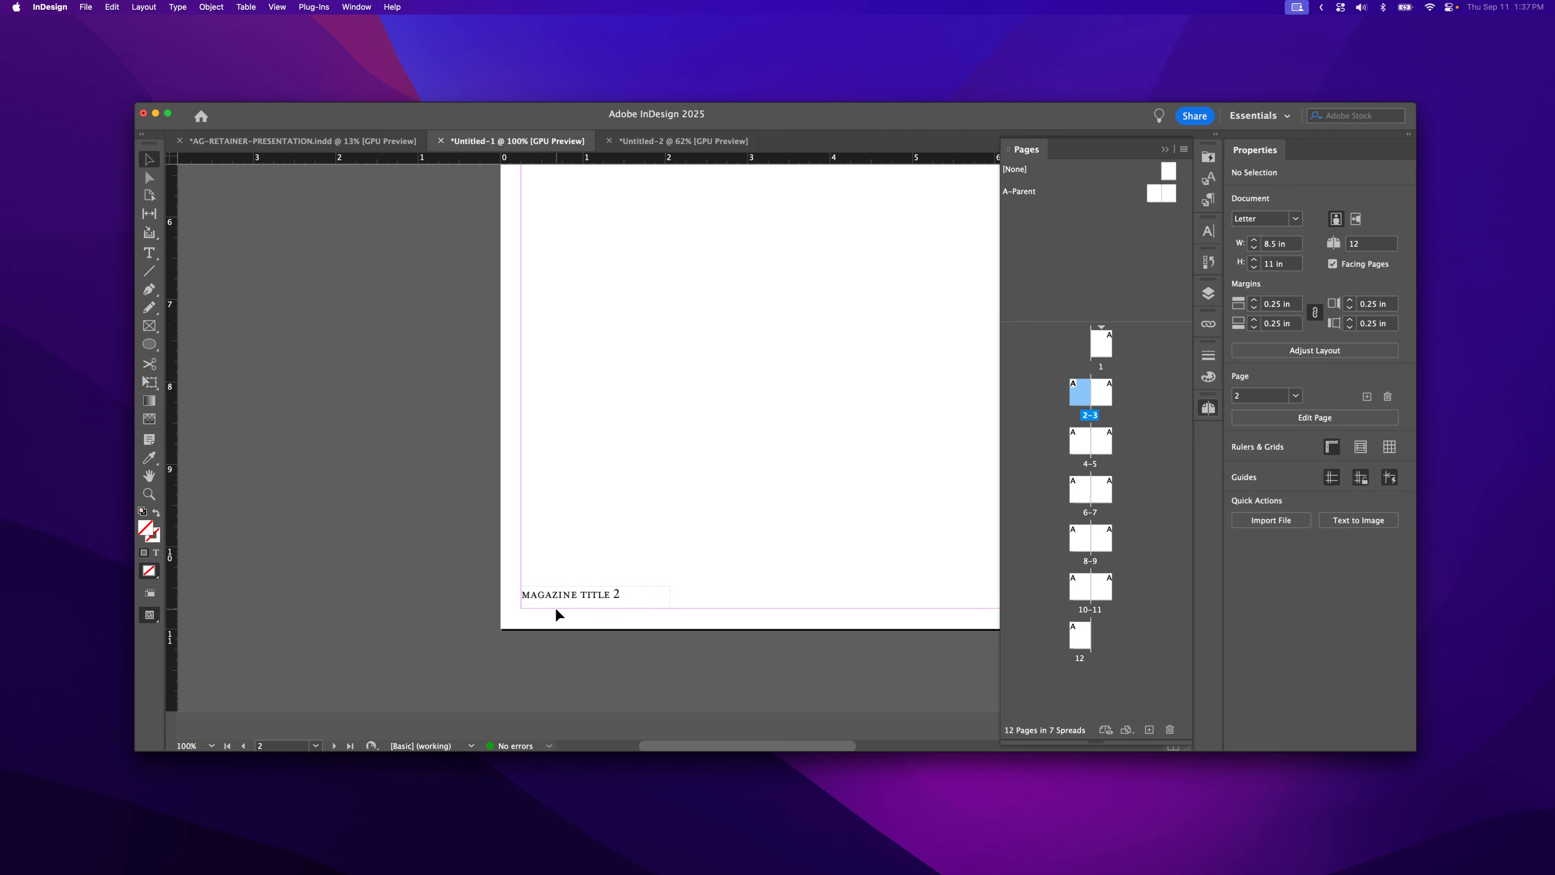
{"action": "double_click", "coordinate": [1073, 438]}
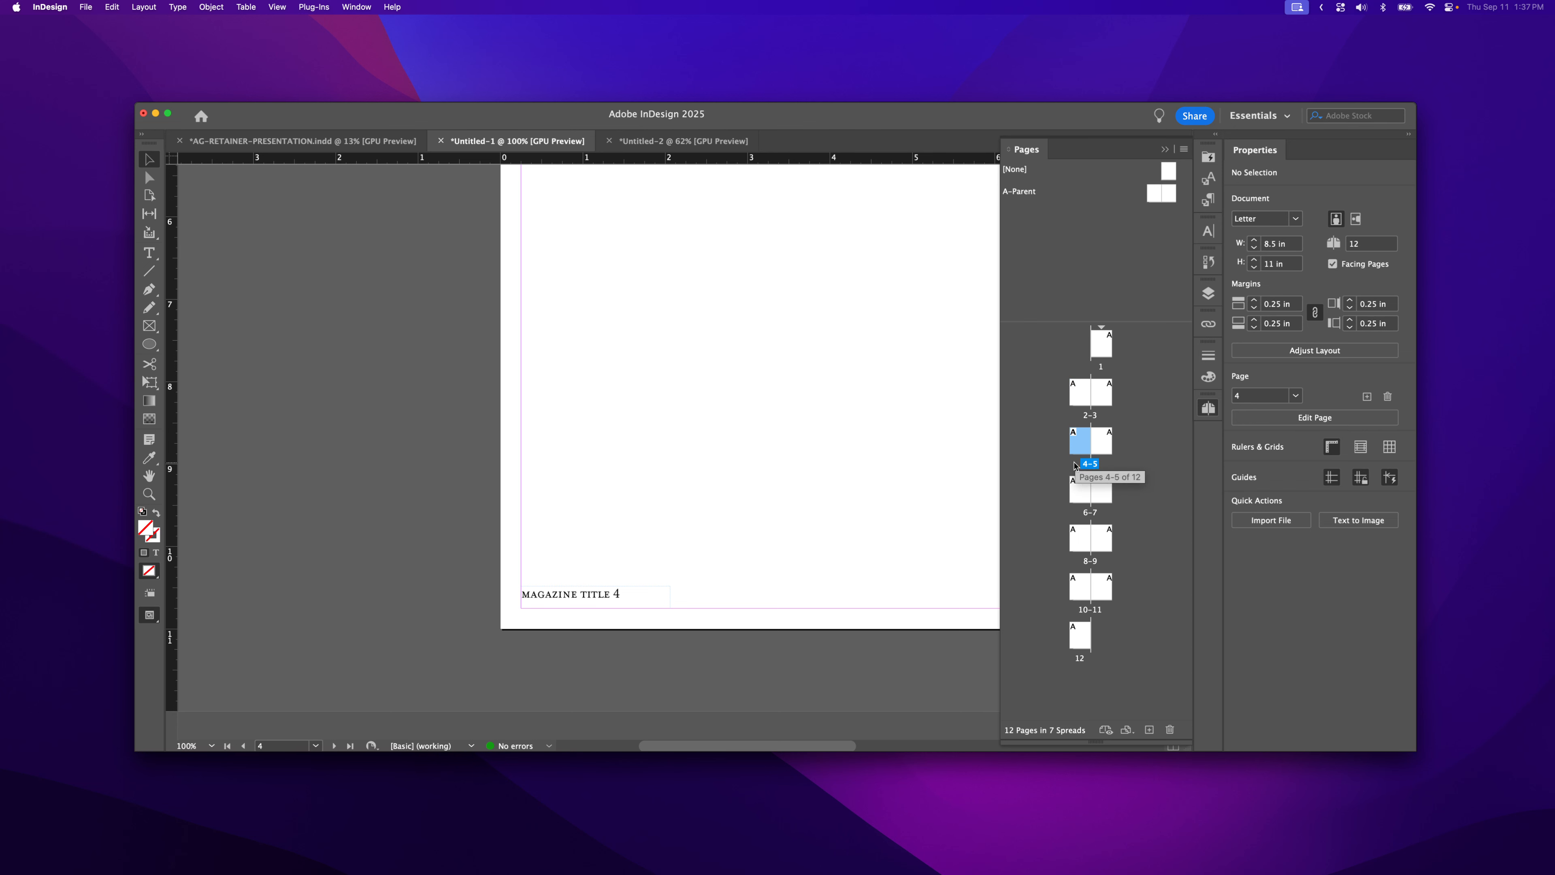
{"action": "double_click", "coordinate": [1072, 493]}
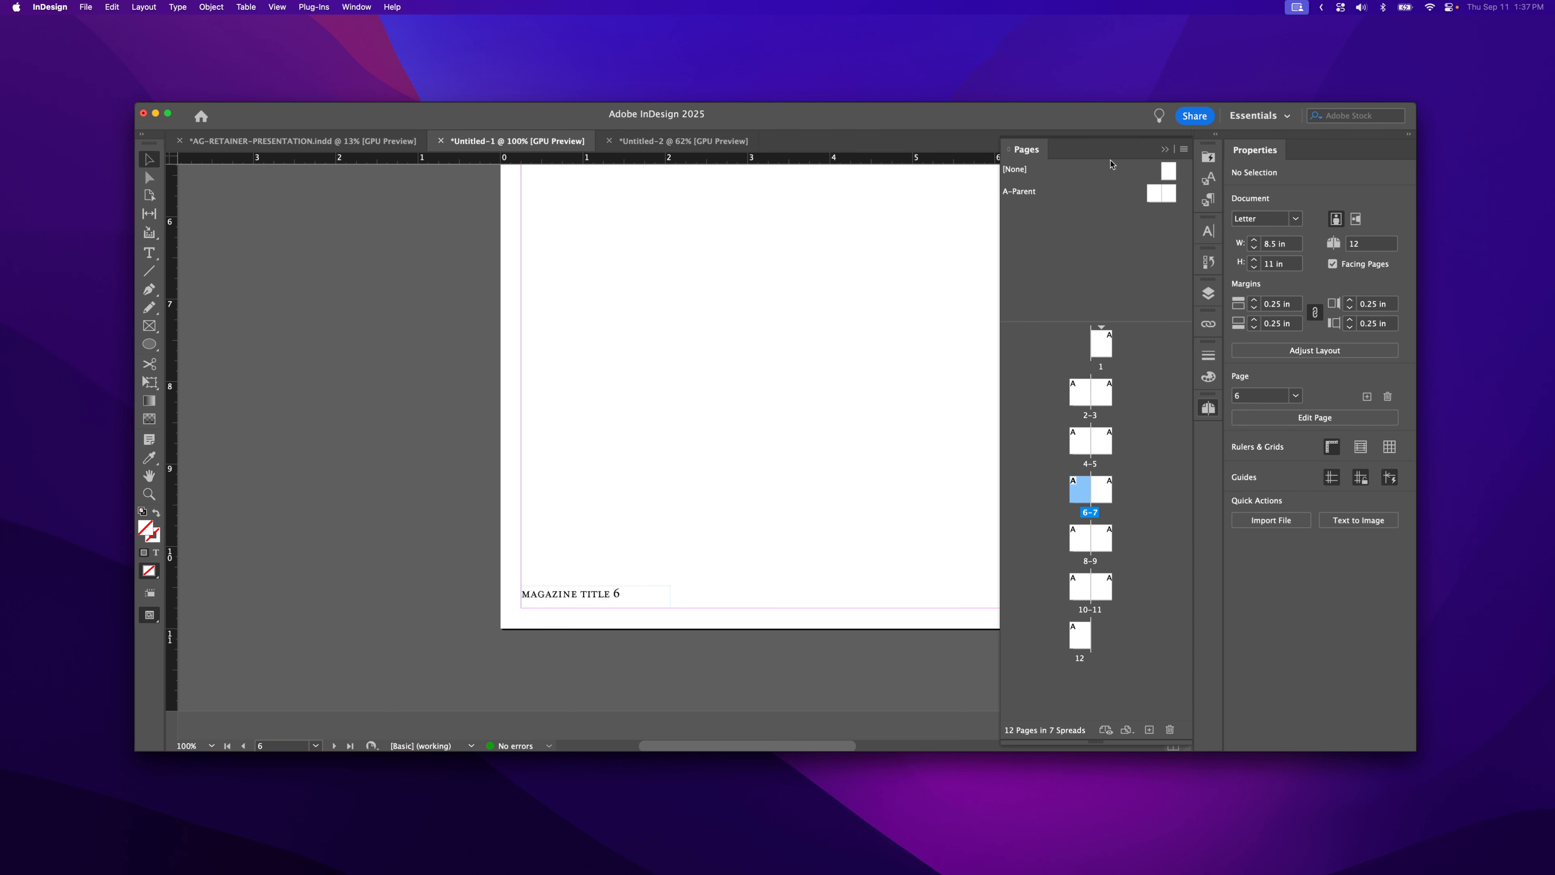
{"action": "double_click", "coordinate": [1160, 196]}
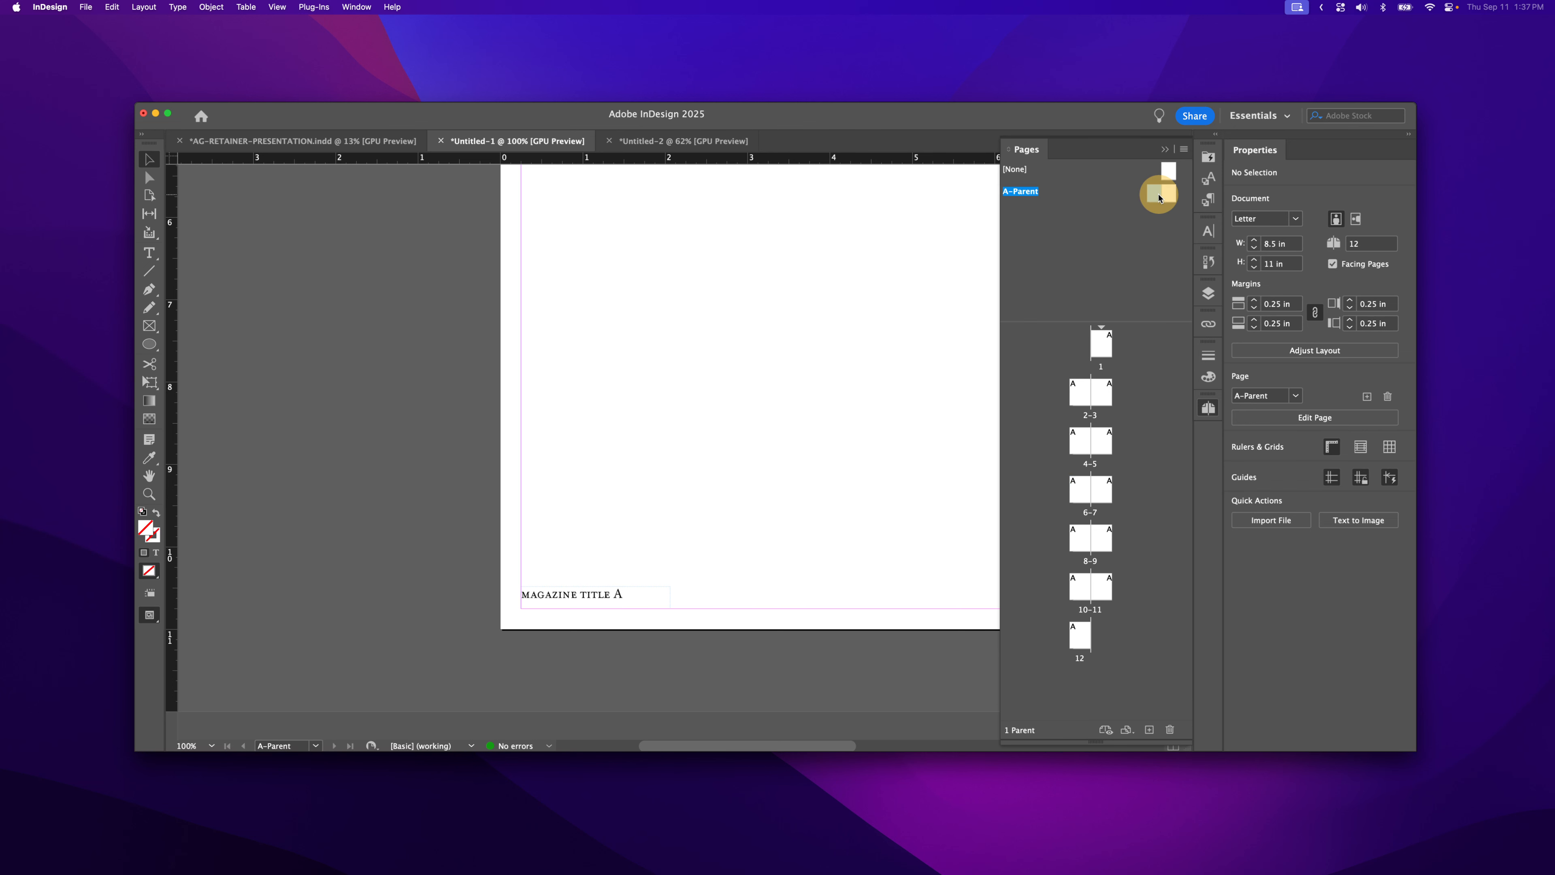
{"action": "left_click_drag", "start_coordinate": [853, 417], "coordinate": [580, 351]}
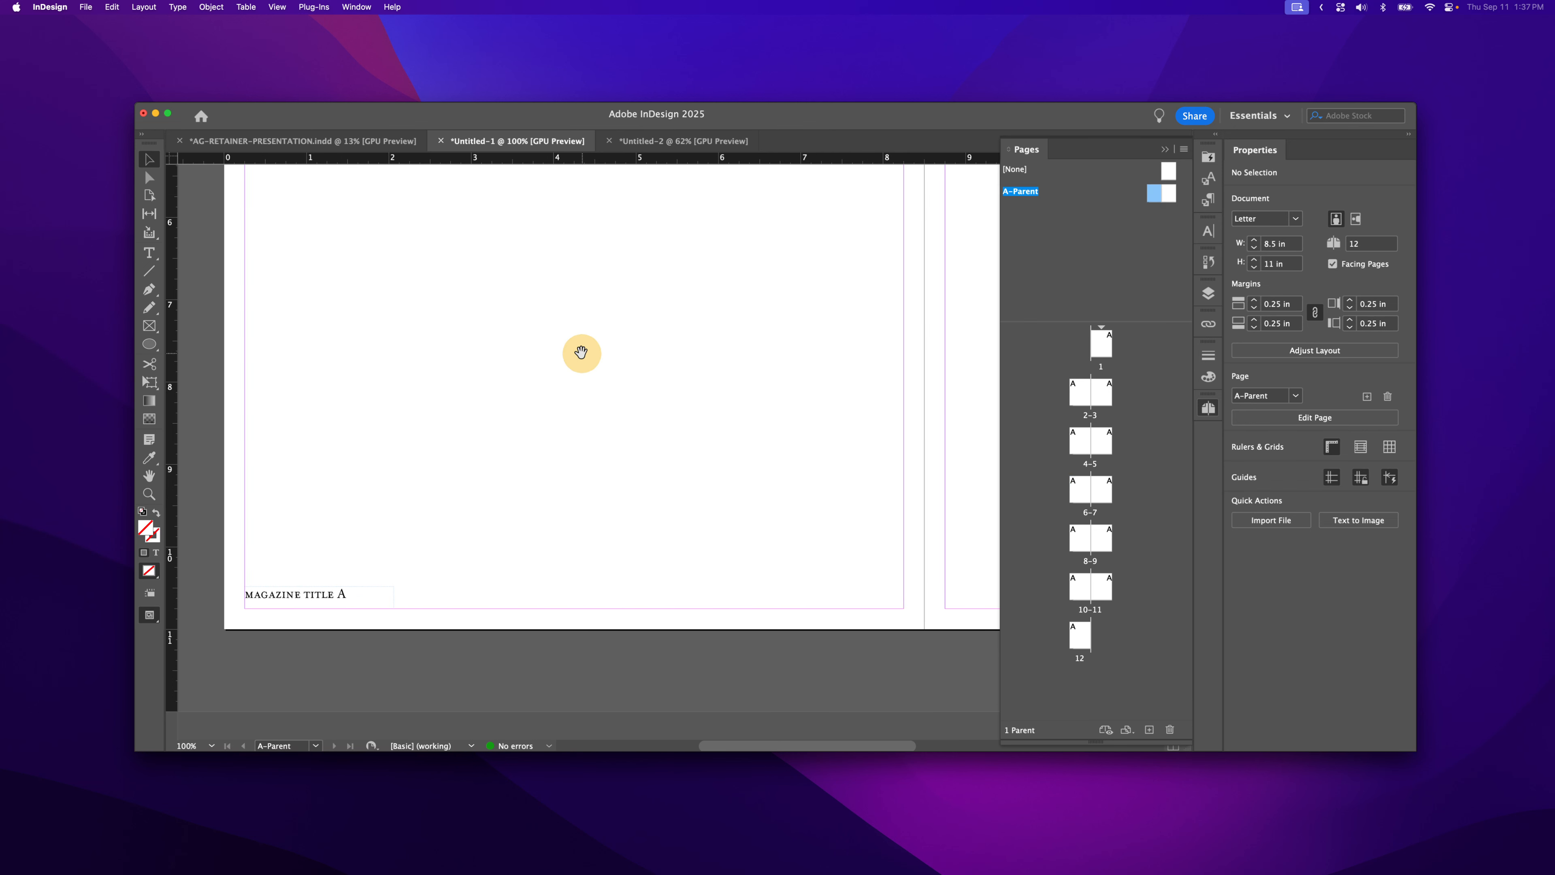
- Zoom out to 75% and copy the footer frame to the right page's bottom-right, X 16.75 in
{"action": "left_click", "coordinate": [534, 489], "text": "alt+super"}
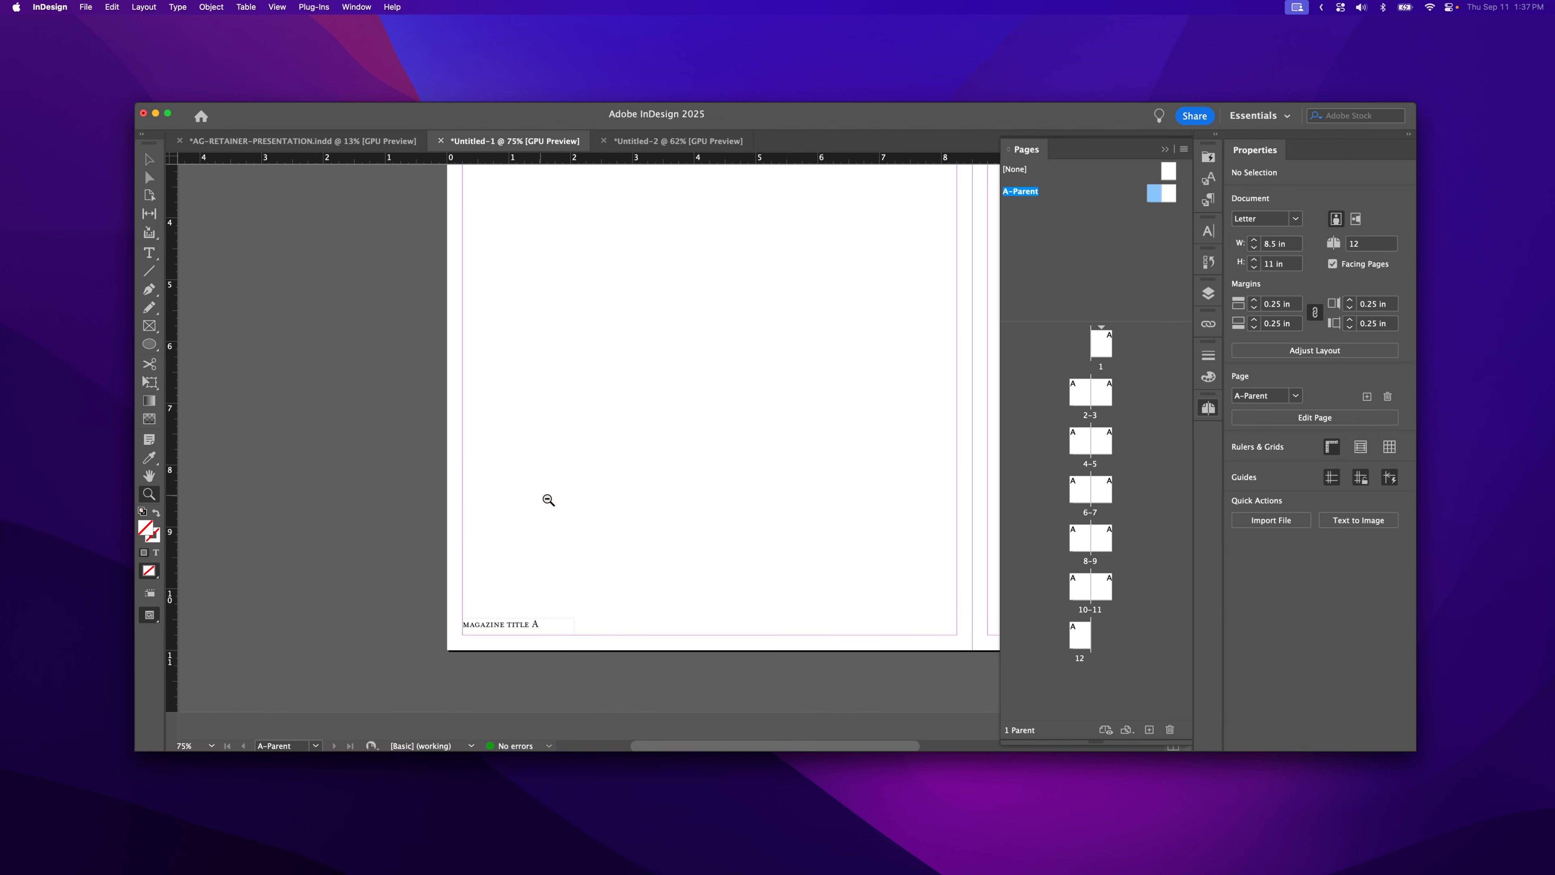
{"action": "scroll", "coordinate": [490, 465], "scroll_direction": "left", "scroll_amount": 5}
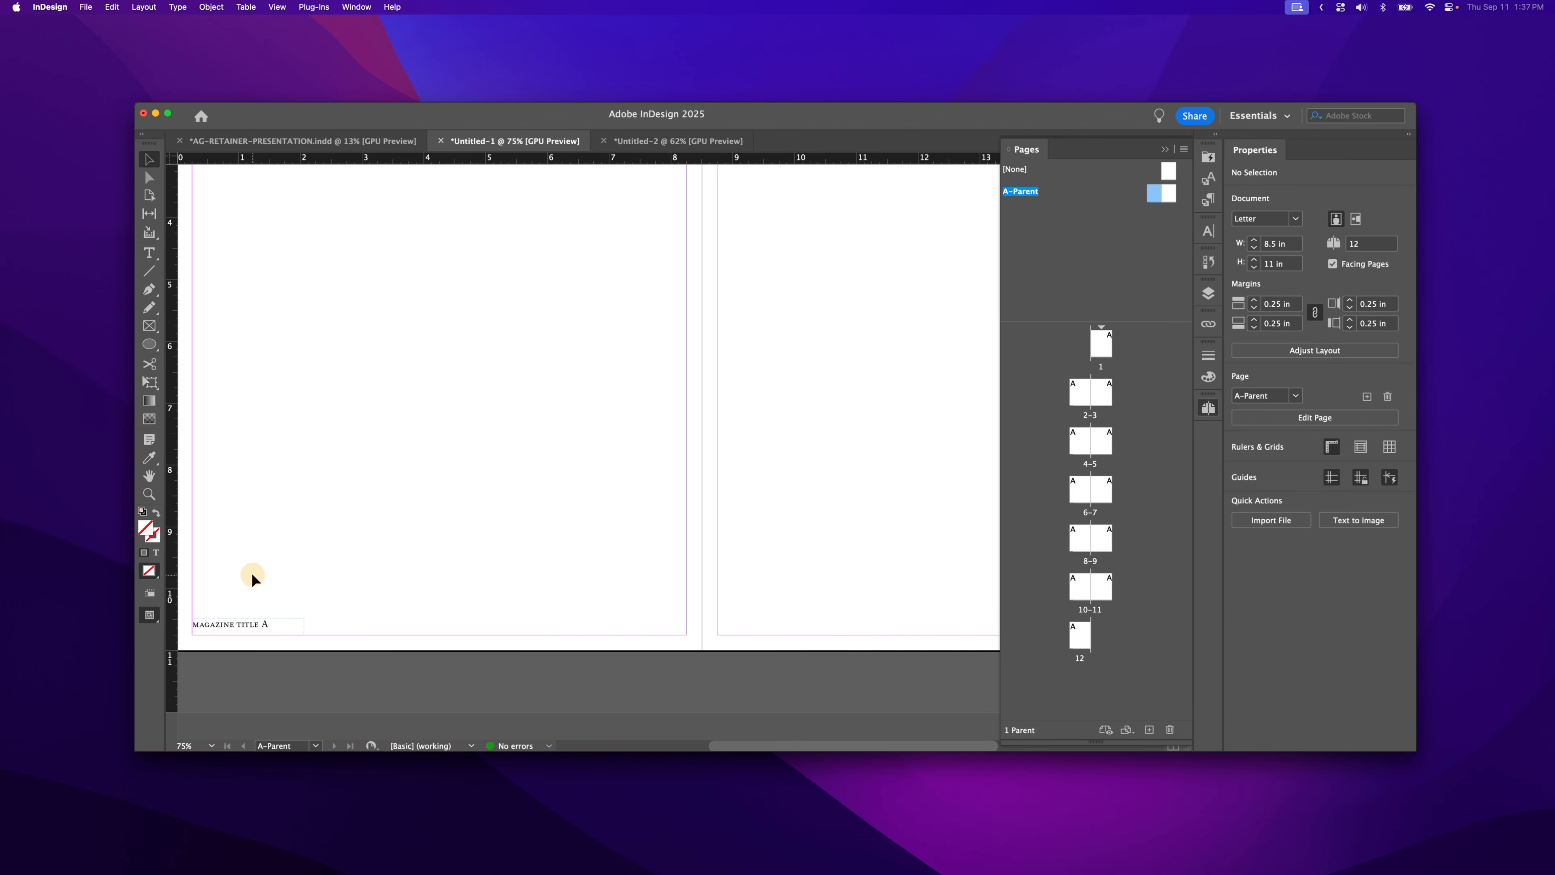
{"action": "left_click_drag", "start_coordinate": [245, 619], "coordinate": [913, 619]}
{"action": "scroll", "coordinate": [929, 593], "scroll_direction": "right", "scroll_amount": 5}
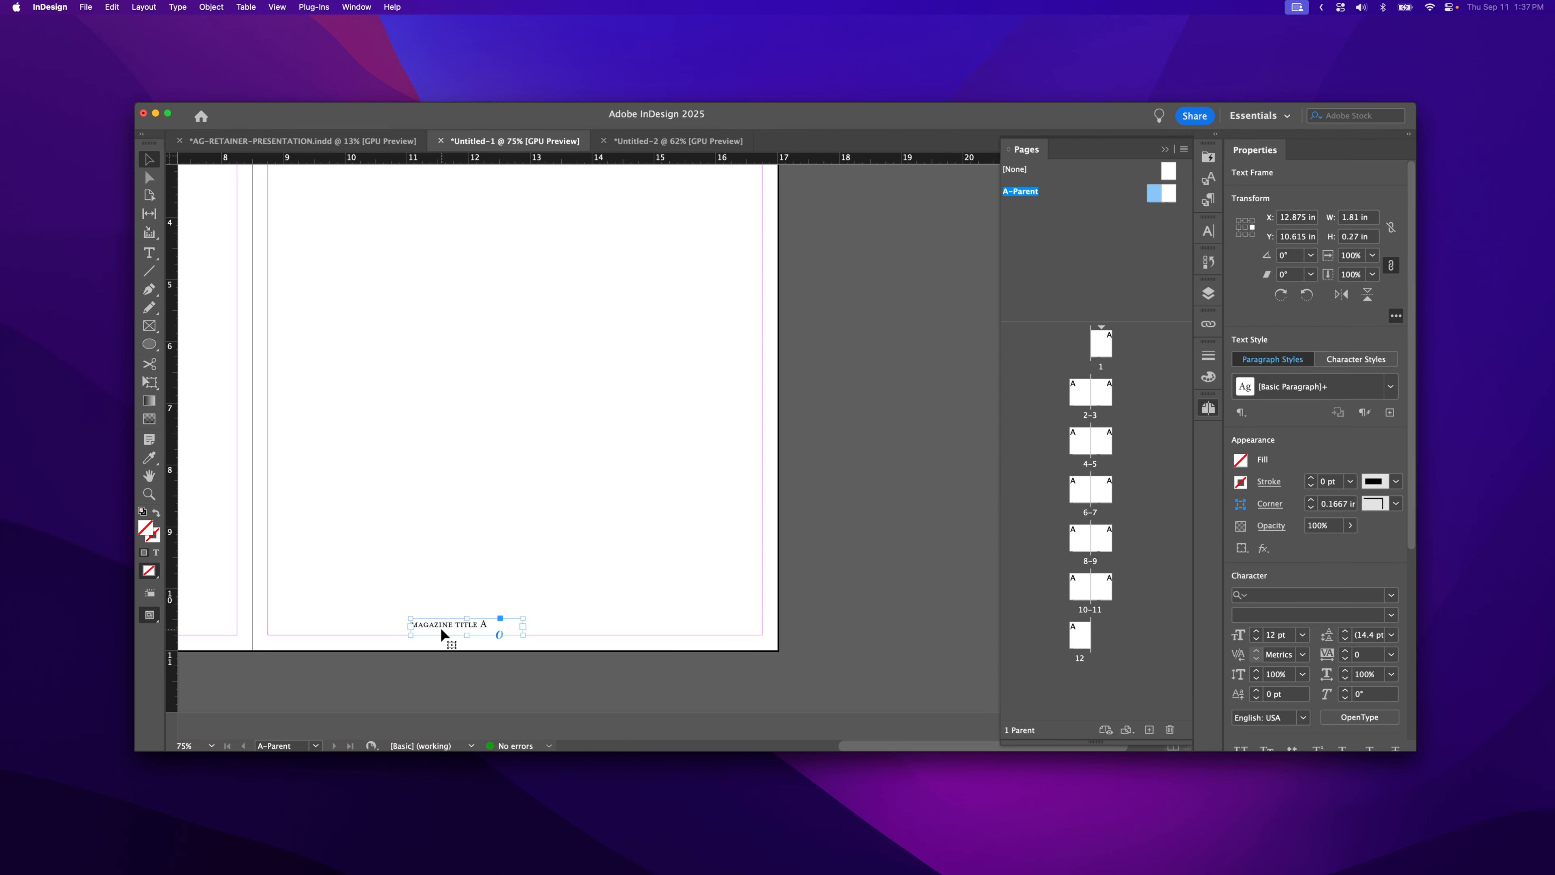
{"action": "left_click_drag", "start_coordinate": [440, 627], "coordinate": [678, 607]}
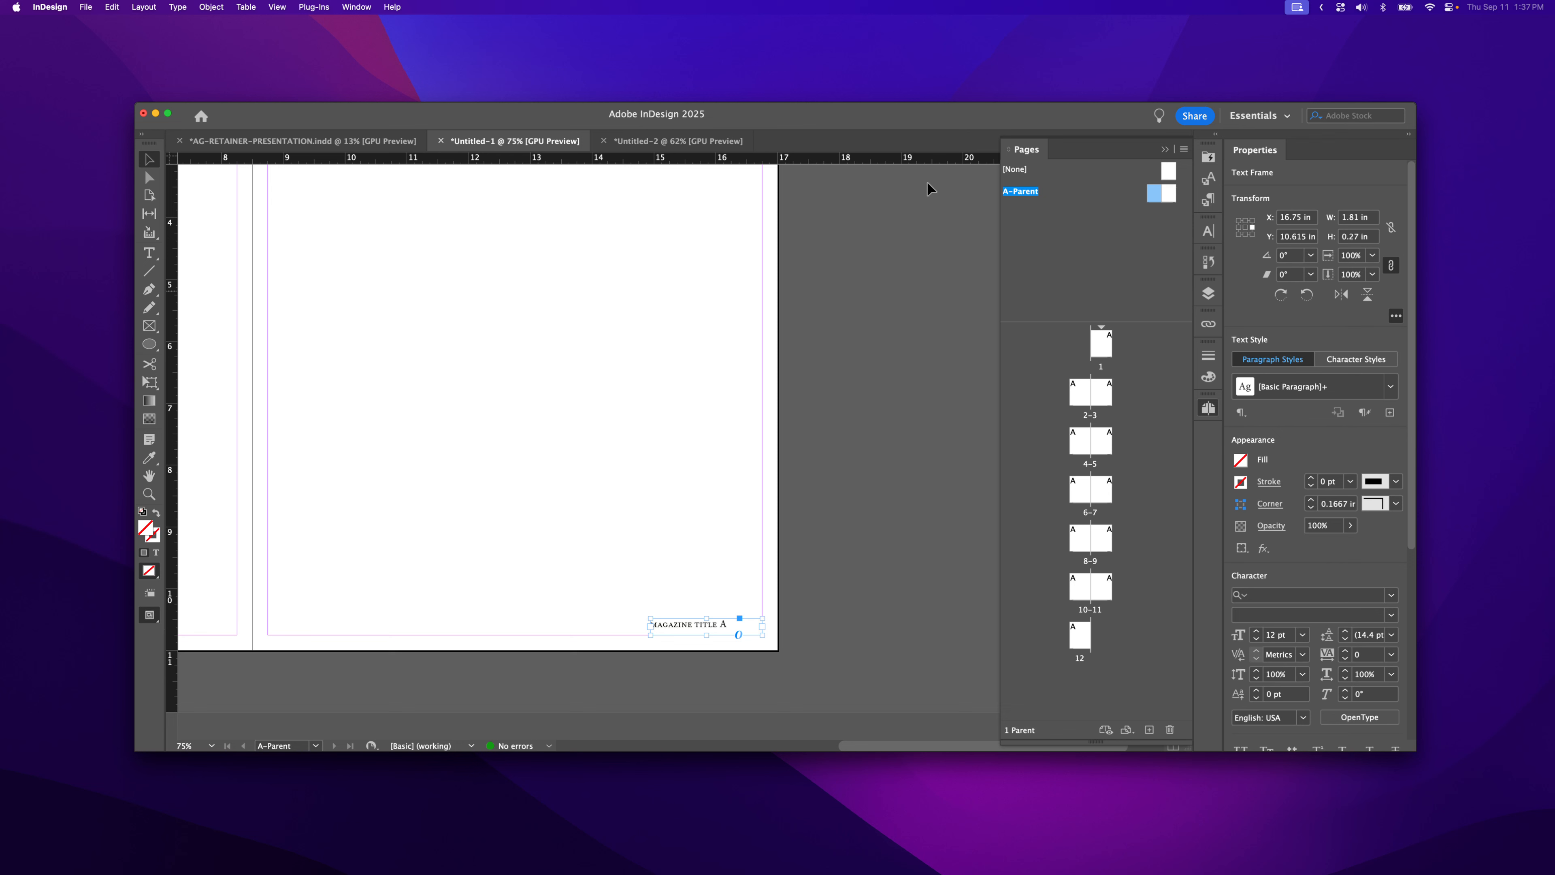
{"action": "left_click", "coordinate": [355, 7]}
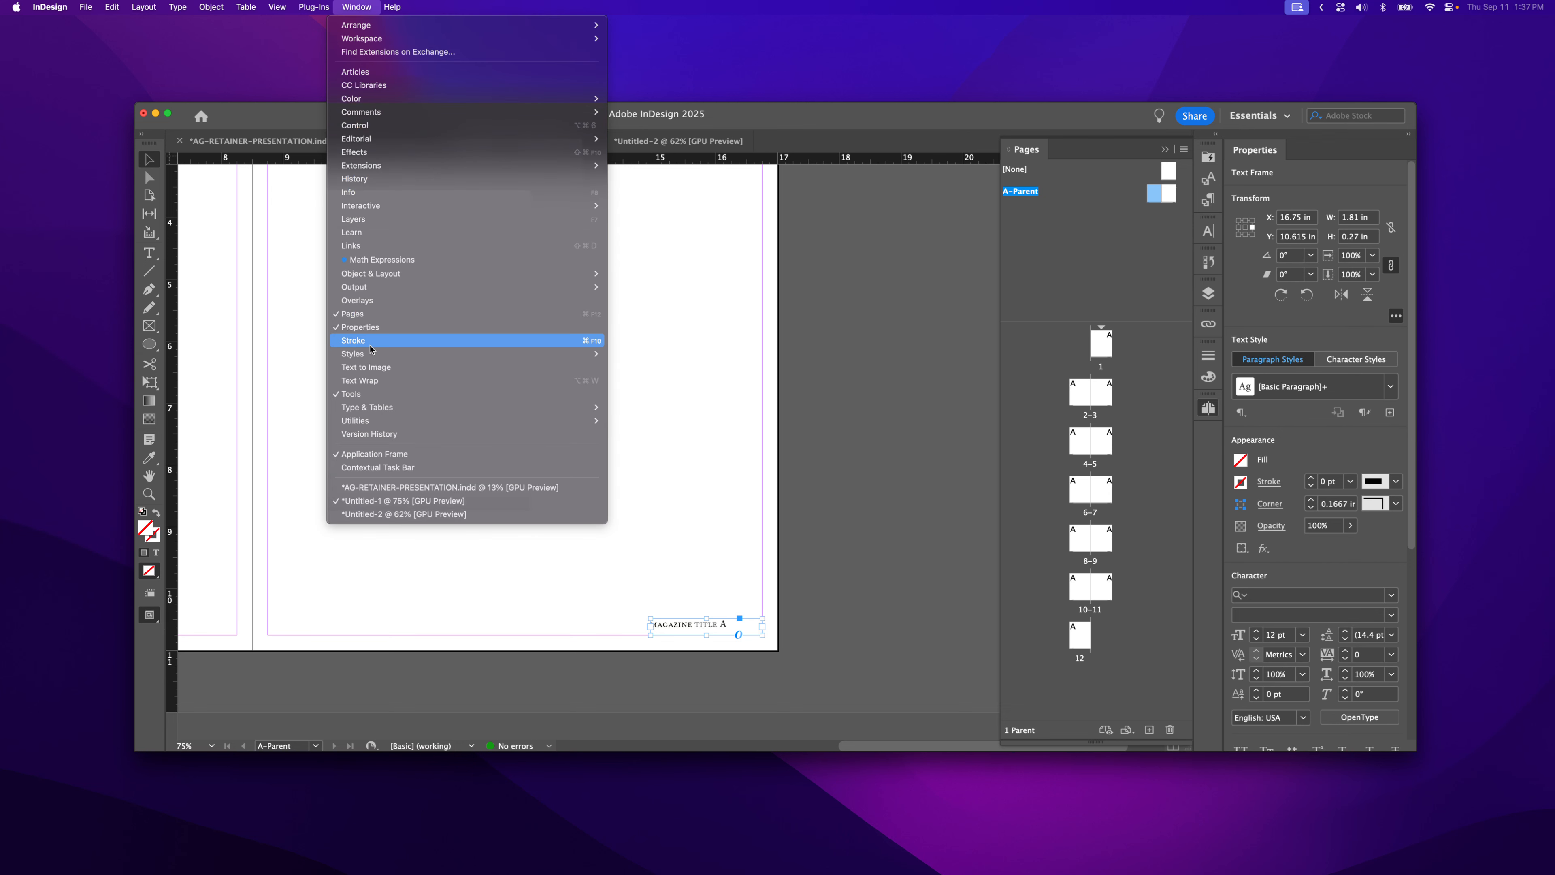
- Right-align the right-page footer text using the Paragraph panel
{"action": "mouse_move", "coordinate": [377, 414]}
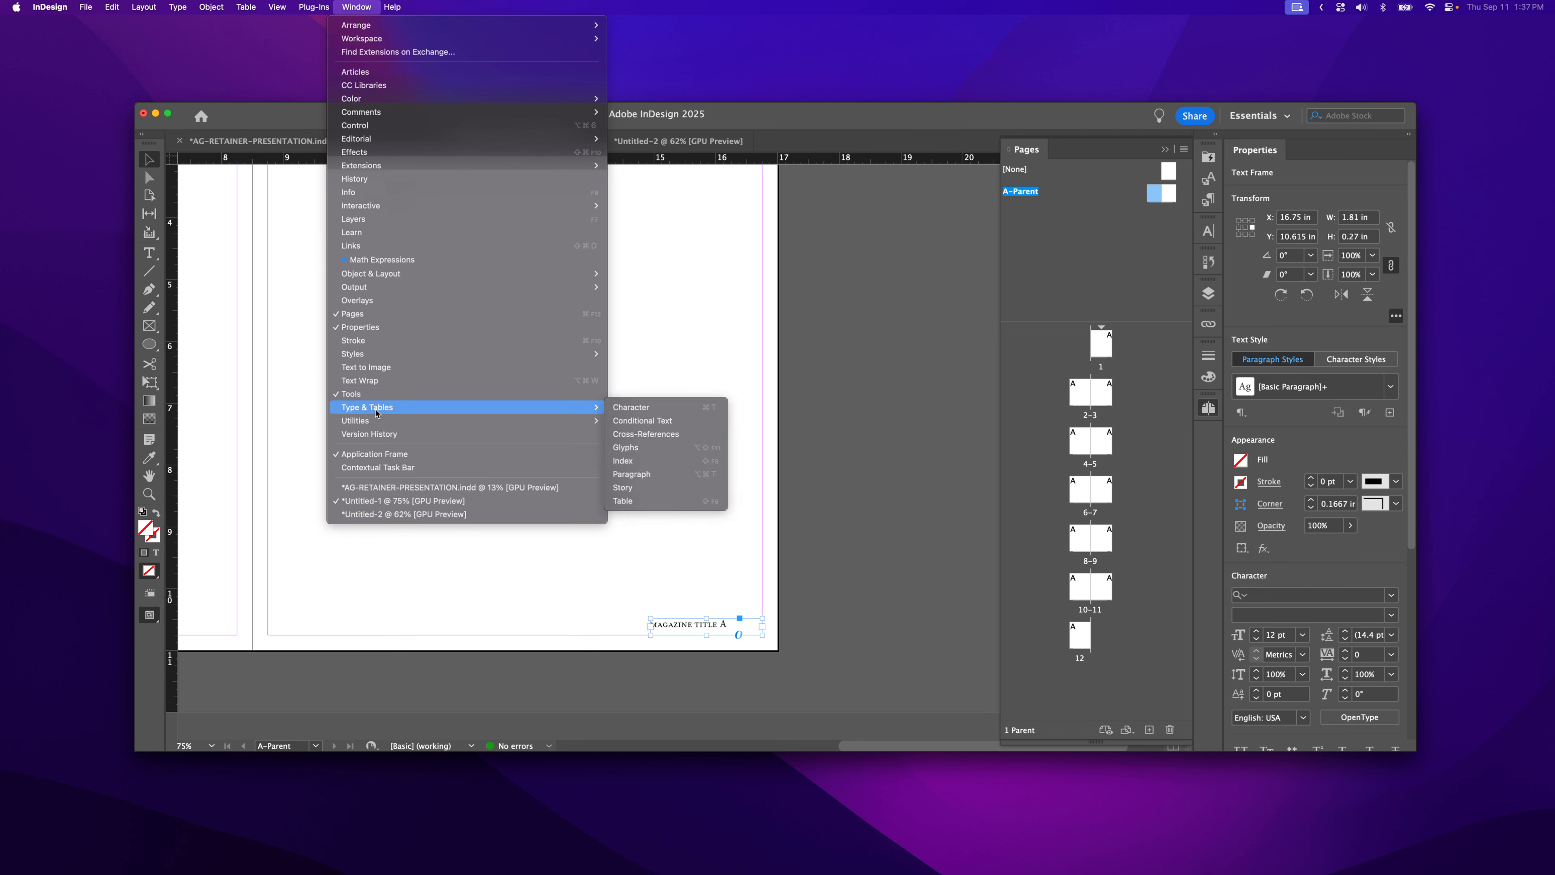
{"action": "left_click", "coordinate": [678, 474]}
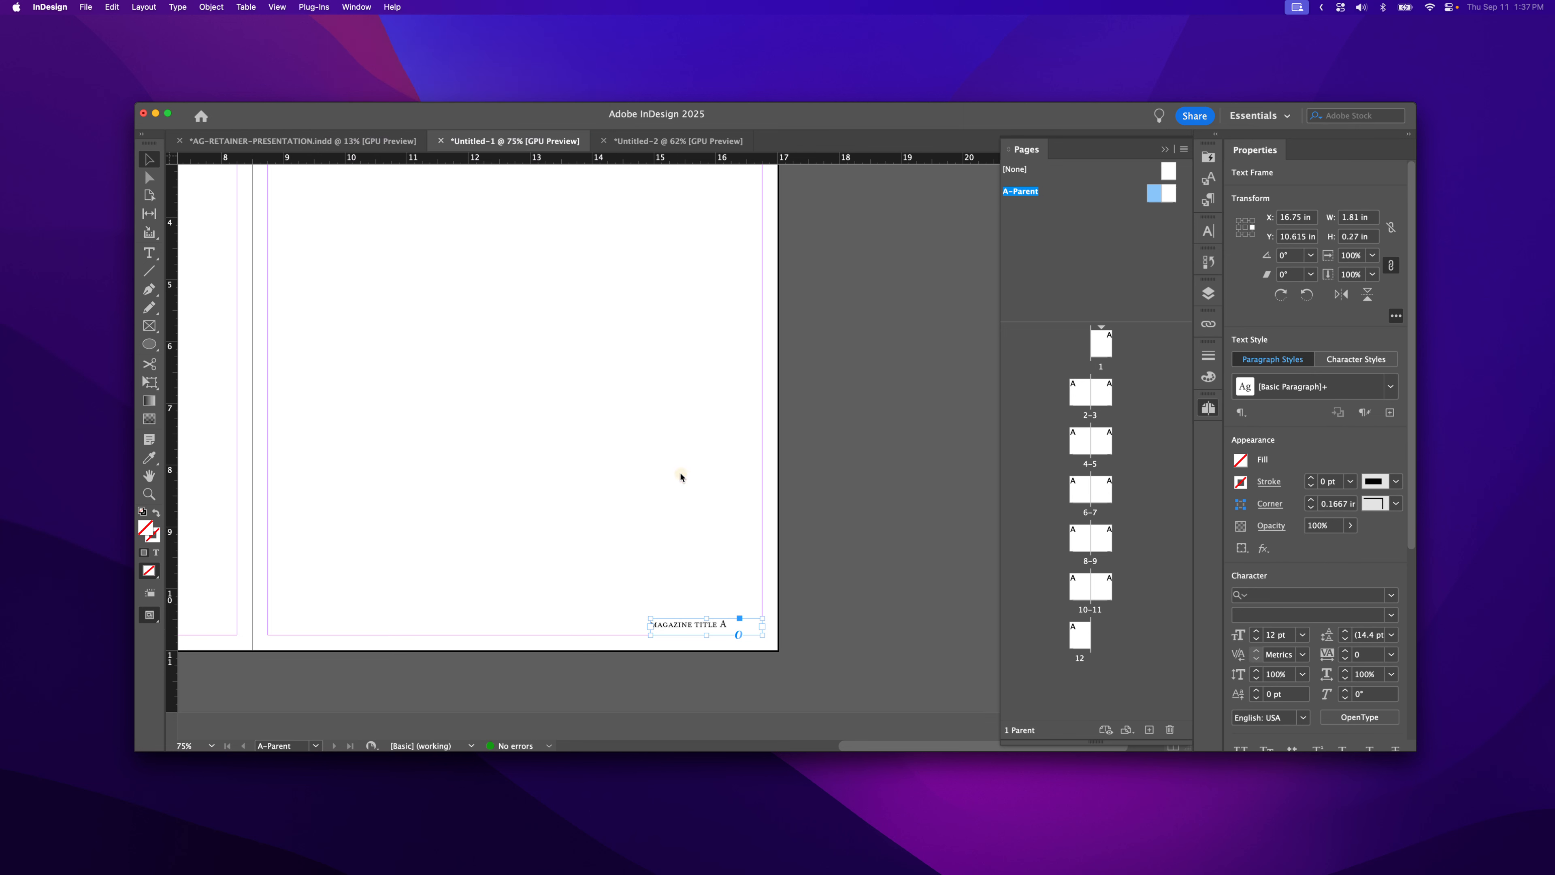
{"action": "left_click_drag", "start_coordinate": [468, 196], "coordinate": [952, 223]}
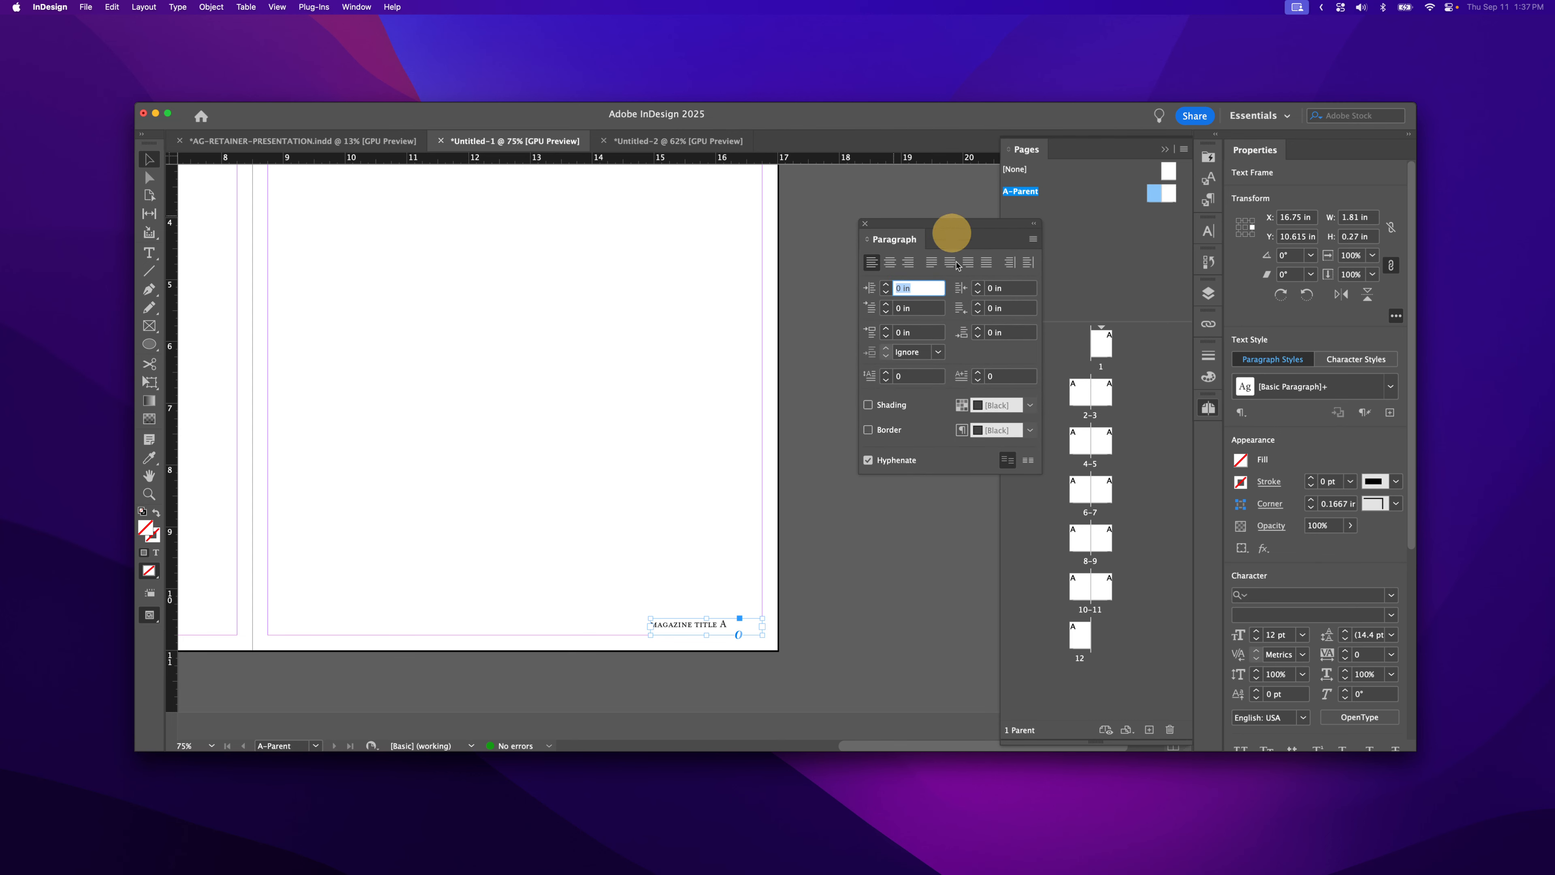
{"action": "left_click", "coordinate": [908, 267]}
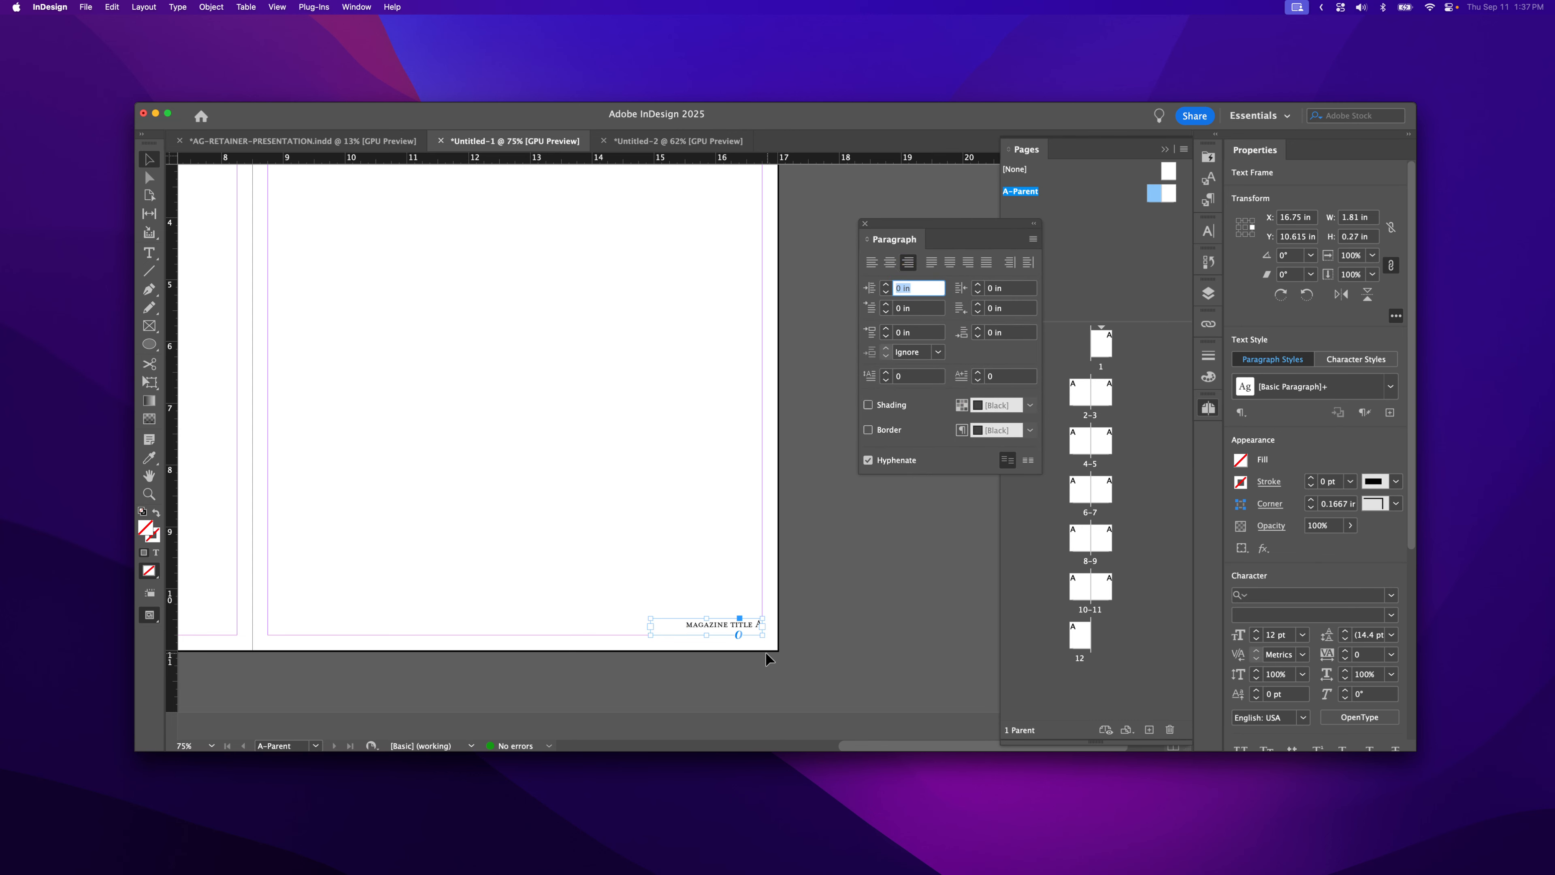
- Move the right footer's page number from the end to before 'Magazine Title'
{"action": "left_click", "coordinate": [754, 625]}
{"action": "double_click", "coordinate": [754, 624]}
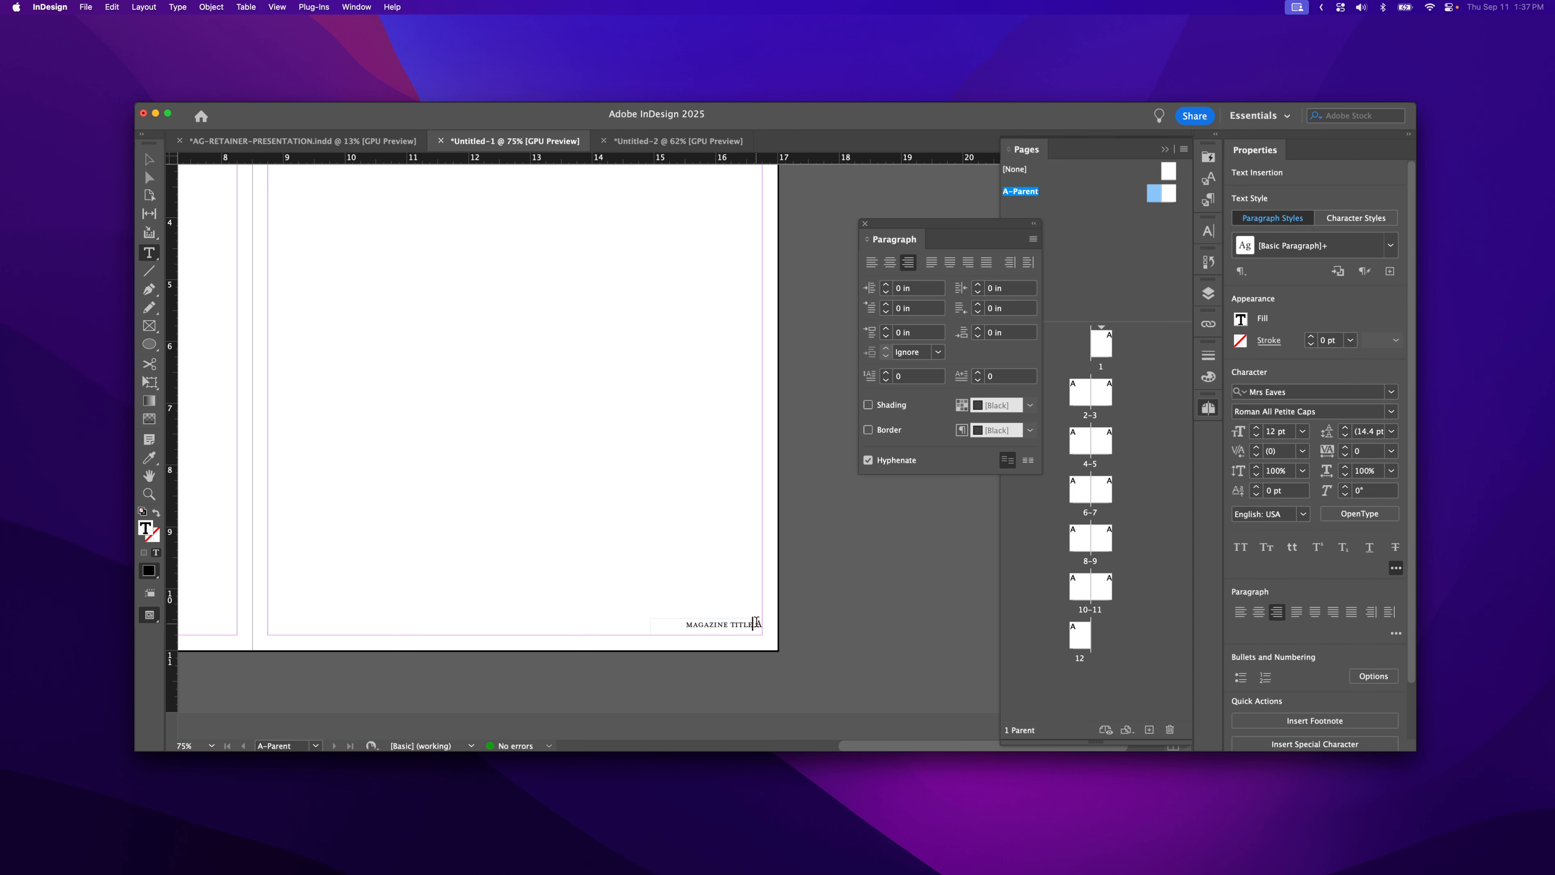
{"action": "double_click", "coordinate": [759, 624]}
{"action": "key", "text": "BackSpace"}
{"action": "left_click", "coordinate": [692, 623]}
{"action": "type", "text": "A"}
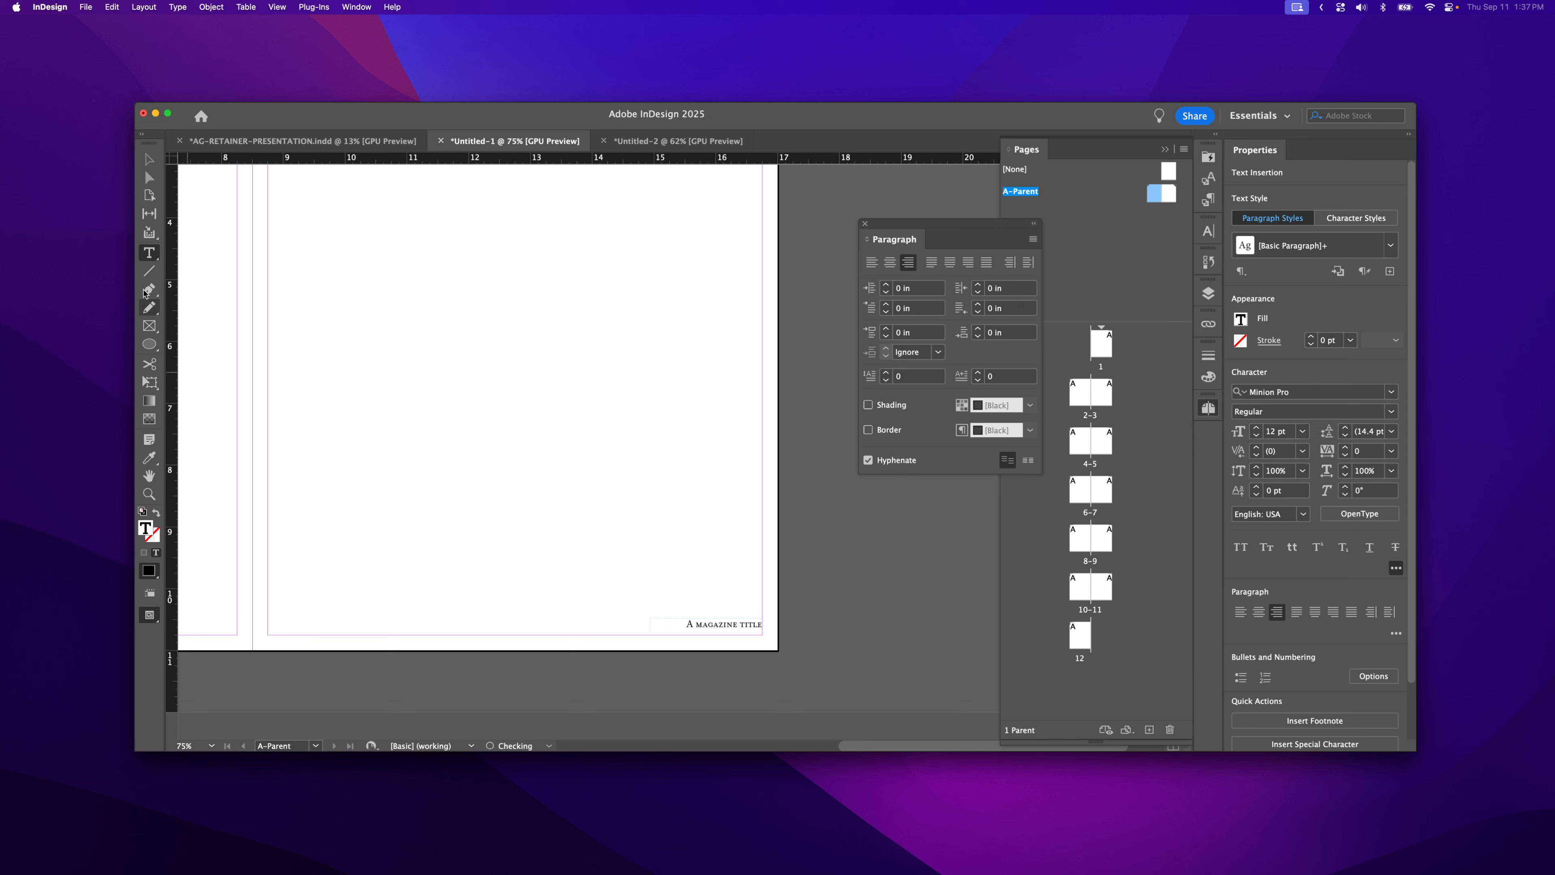
{"action": "left_click", "coordinate": [148, 159]}
{"action": "left_click", "coordinate": [698, 544]}
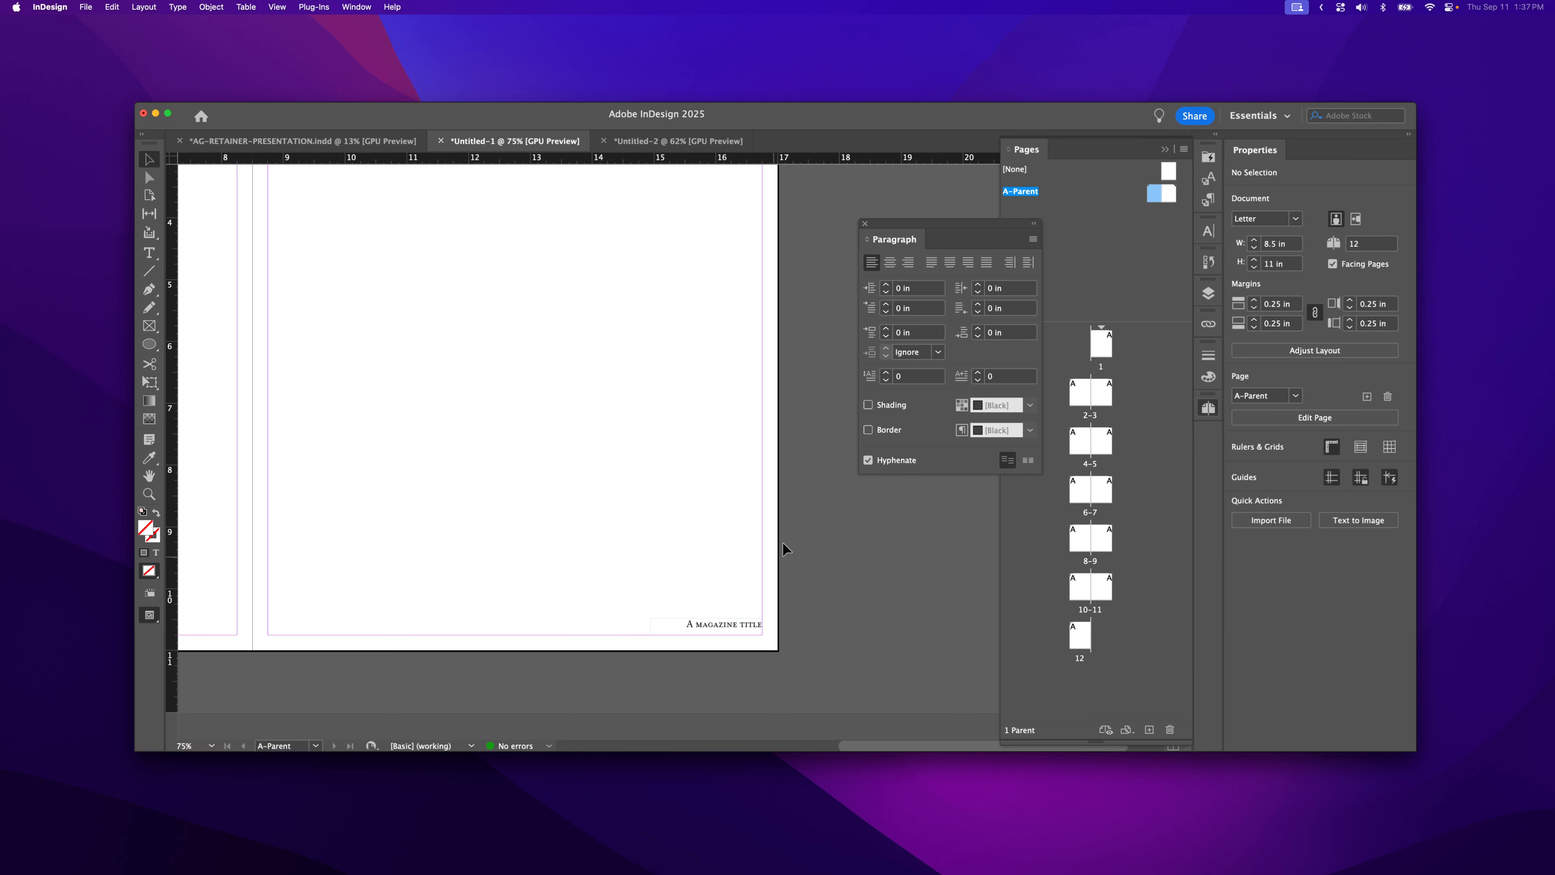
- Jump to page 3 and pan to spread 4–5 to check footers show pages 4 and 5
{"action": "double_click", "coordinate": [1105, 394]}
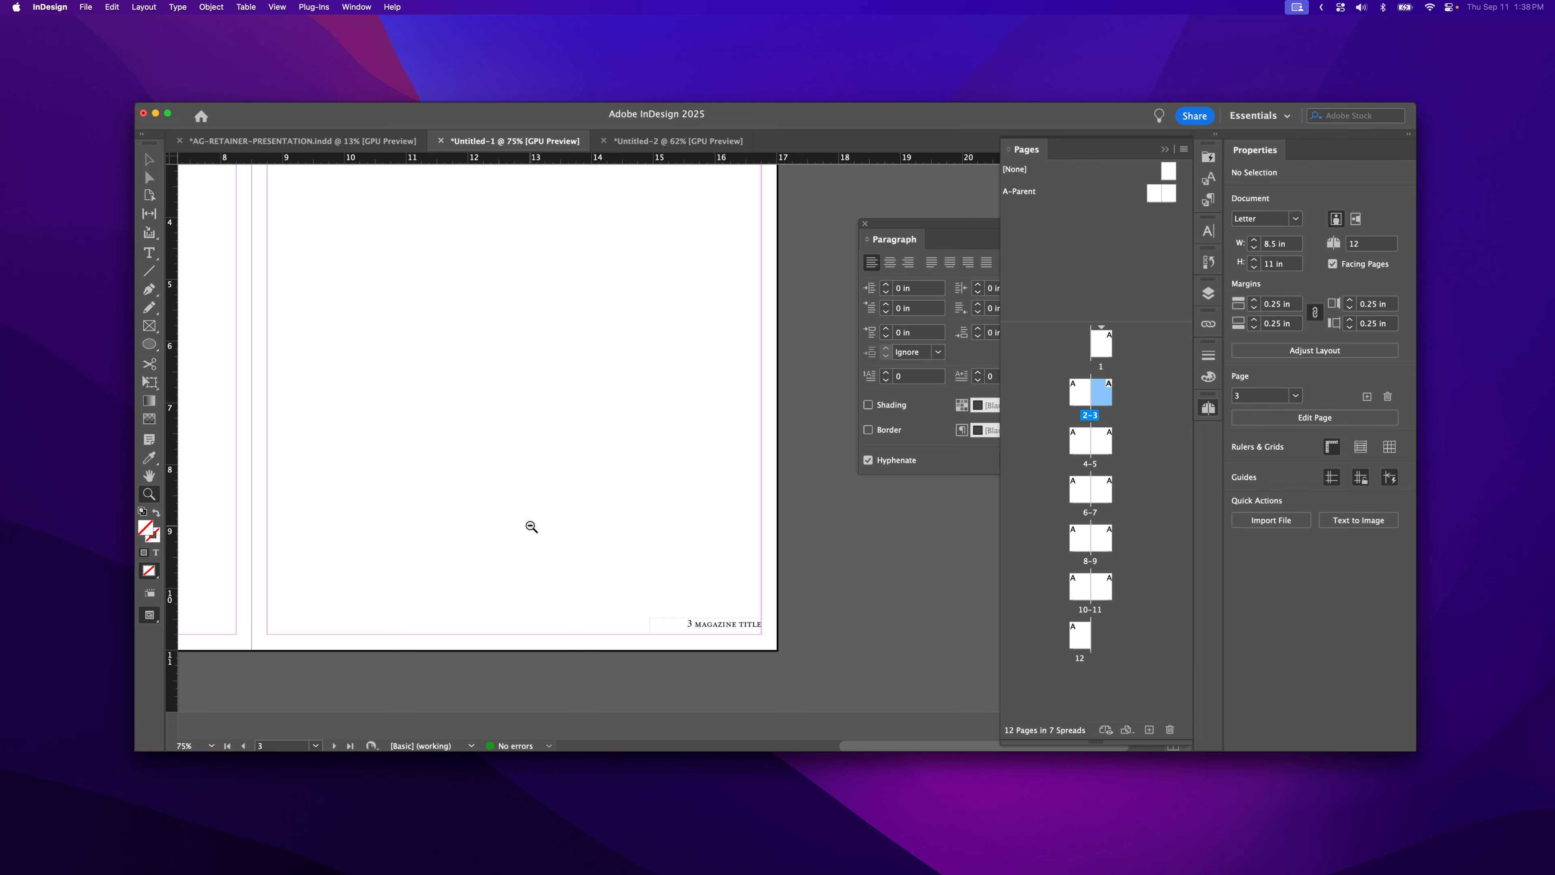
{"action": "scroll", "coordinate": [530, 528], "scroll_direction": "down", "scroll_amount": 3}
{"action": "left_click_drag", "start_coordinate": [528, 514], "coordinate": [690, 344]}
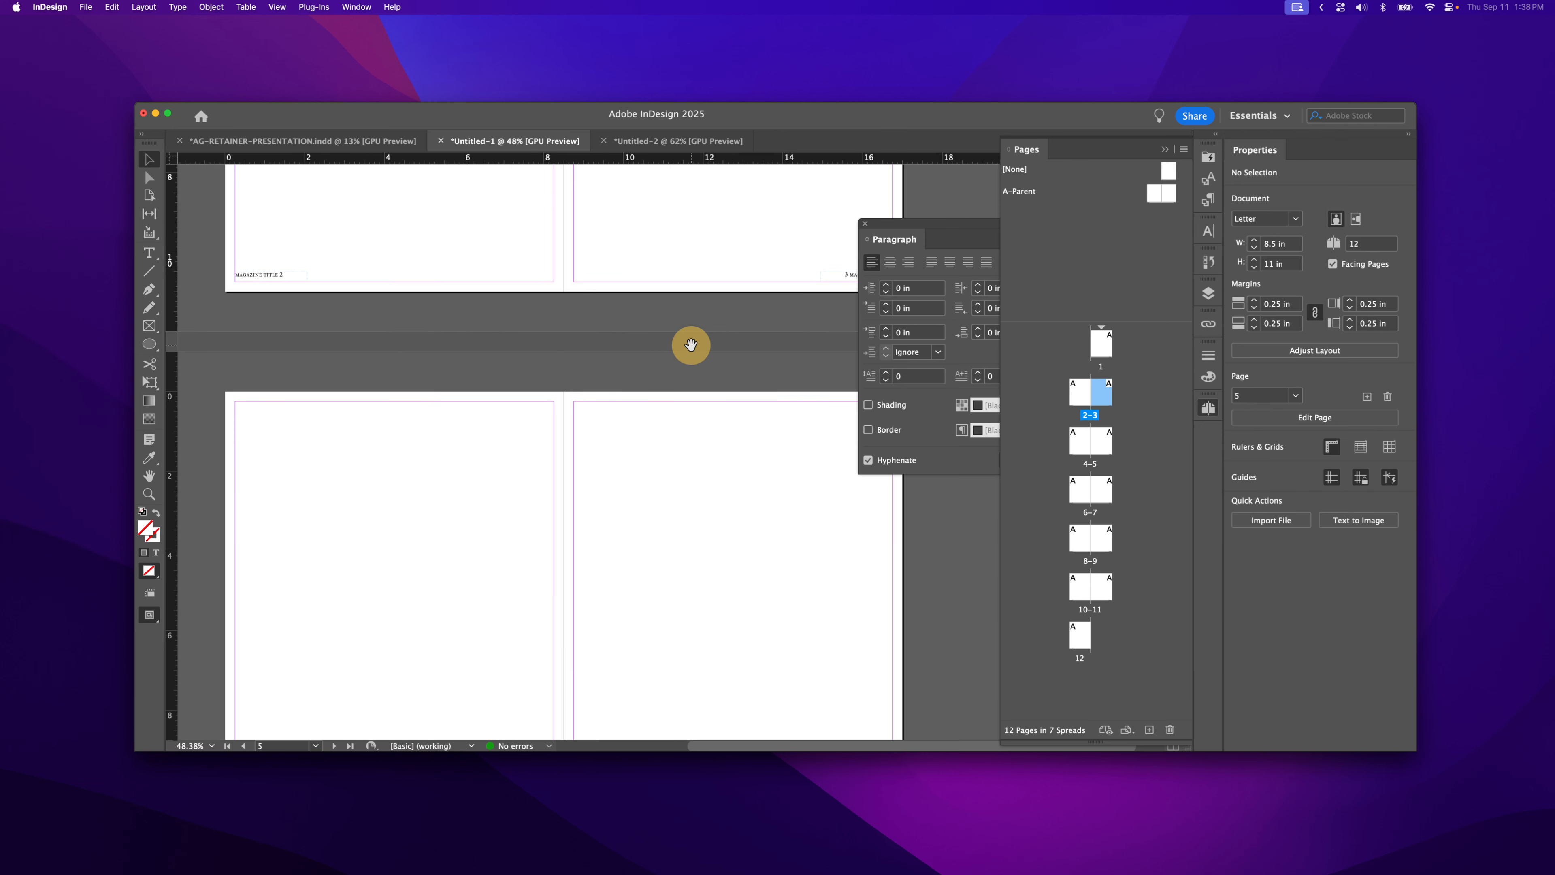
{"action": "scroll", "coordinate": [446, 607], "scroll_direction": "down", "scroll_amount": 4}
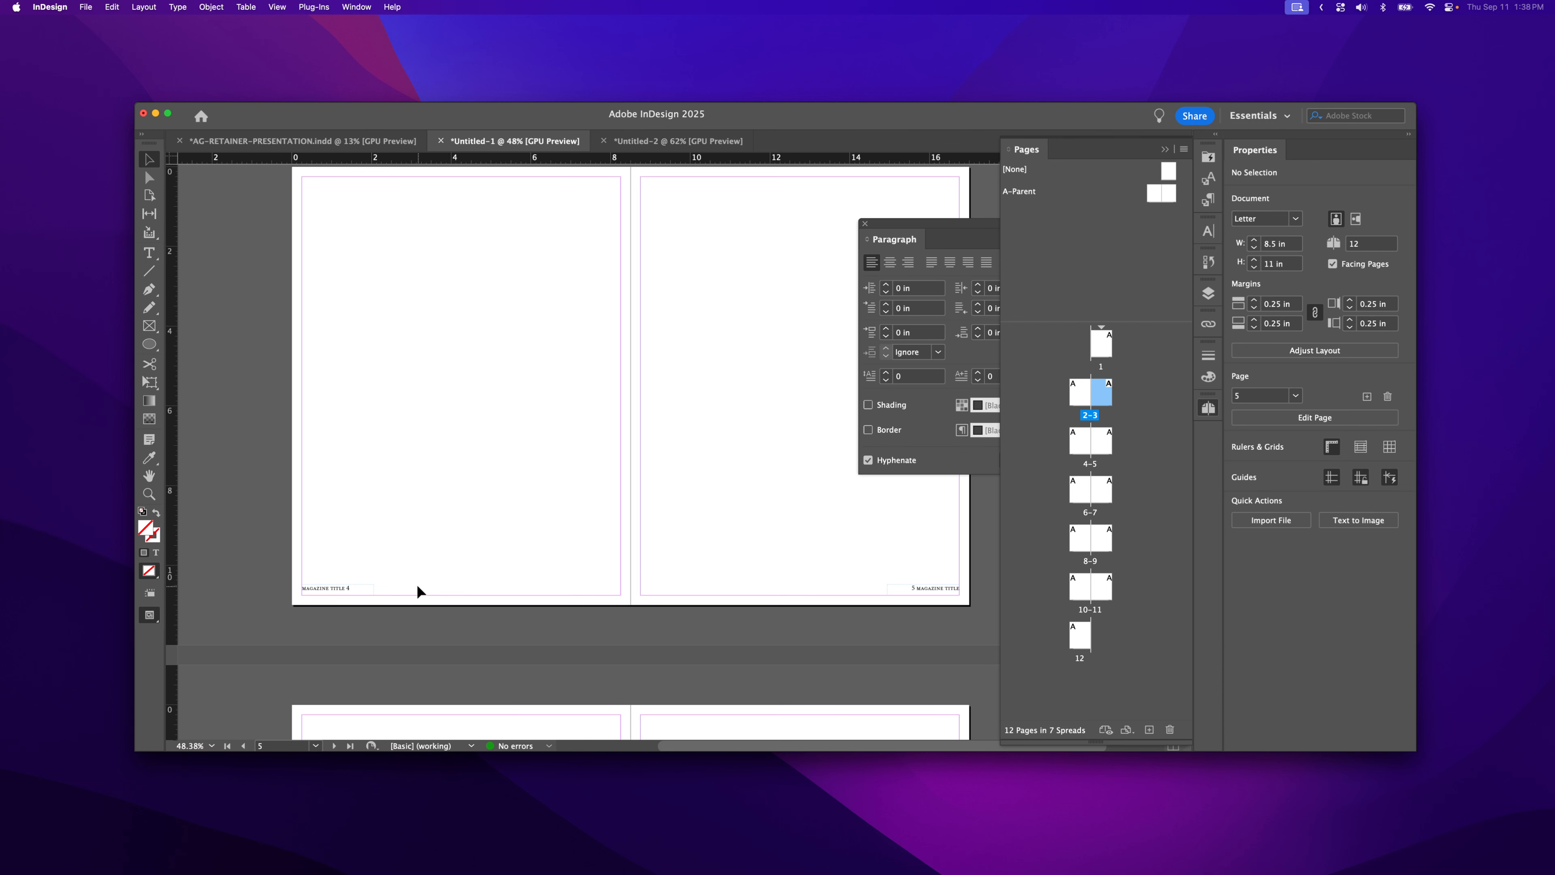